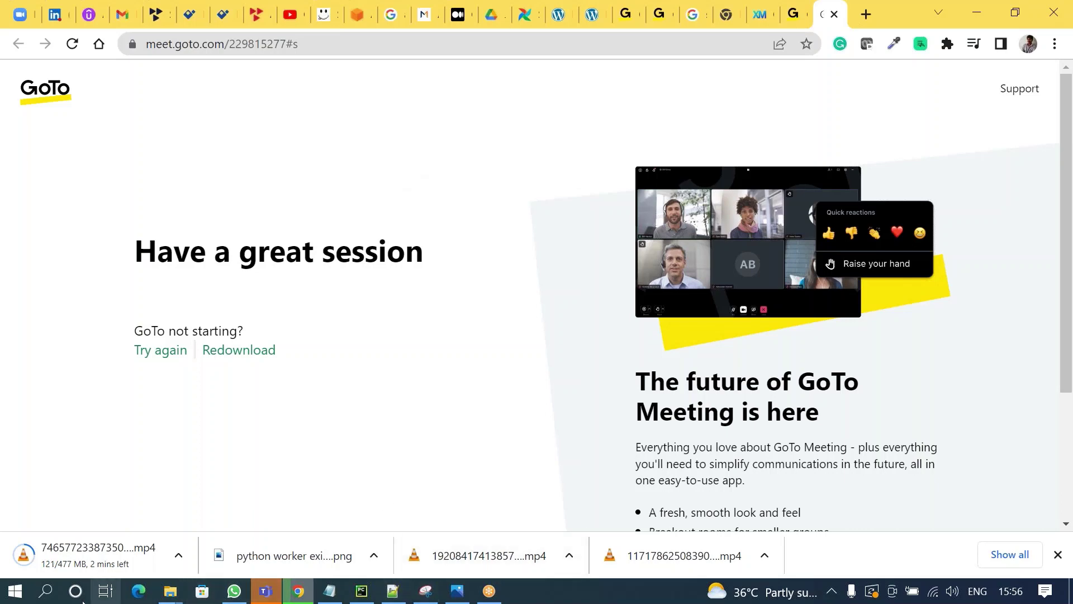
# Step: Open the Start menu over the GoTo meeting page to find Anaconda Prompt
pyautogui.click(10, 593)
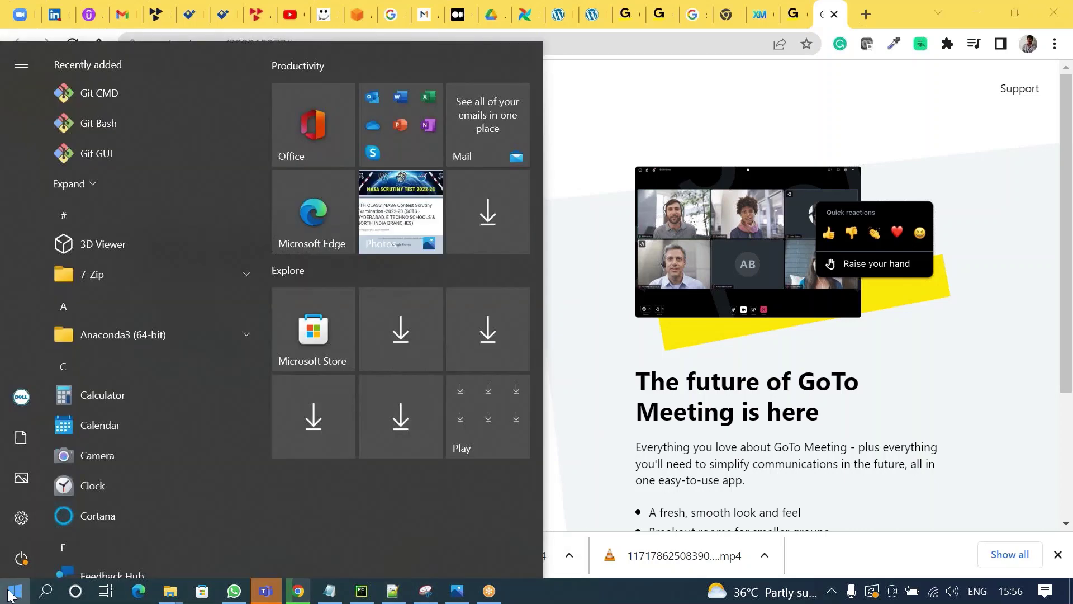
pyautogui.write('cmd')
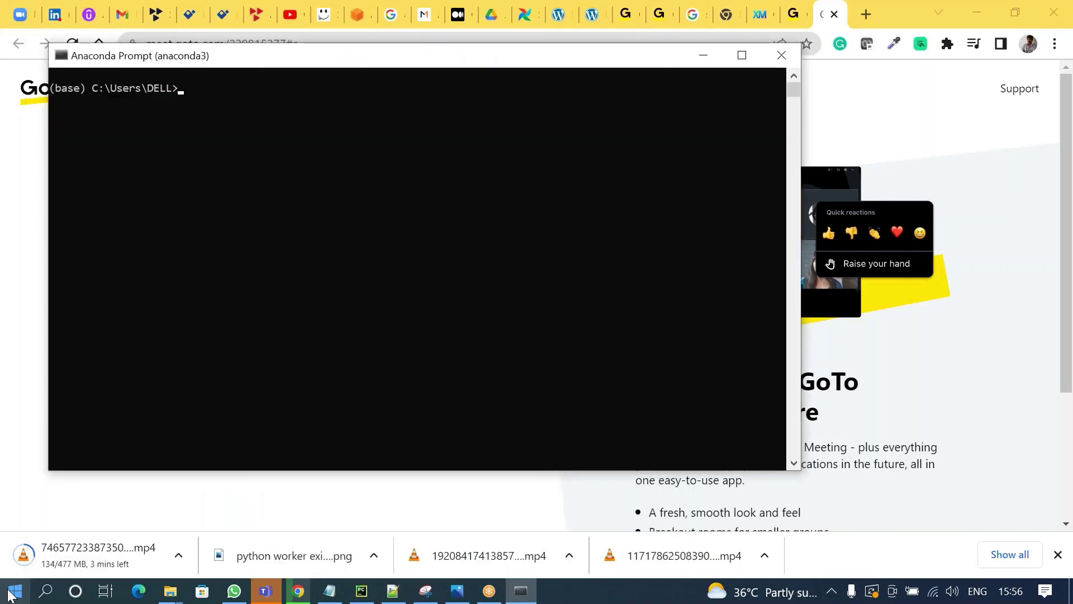
pyautogui.write('pip insta')
# Step: Run the commented-out py38 create command with python=3.8, then activate py38
pyautogui.press('BackSpace')
pyautogui.press('BackSpace')
pyautogui.press('BackSpace')
pyautogui.press('BackSpace')
pyautogui.write('conda ins')
pyautogui.press('BackSpace')
pyautogui.press('BackSpace')
pyautogui.press('BackSpace')
pyautogui.write('create -n py')
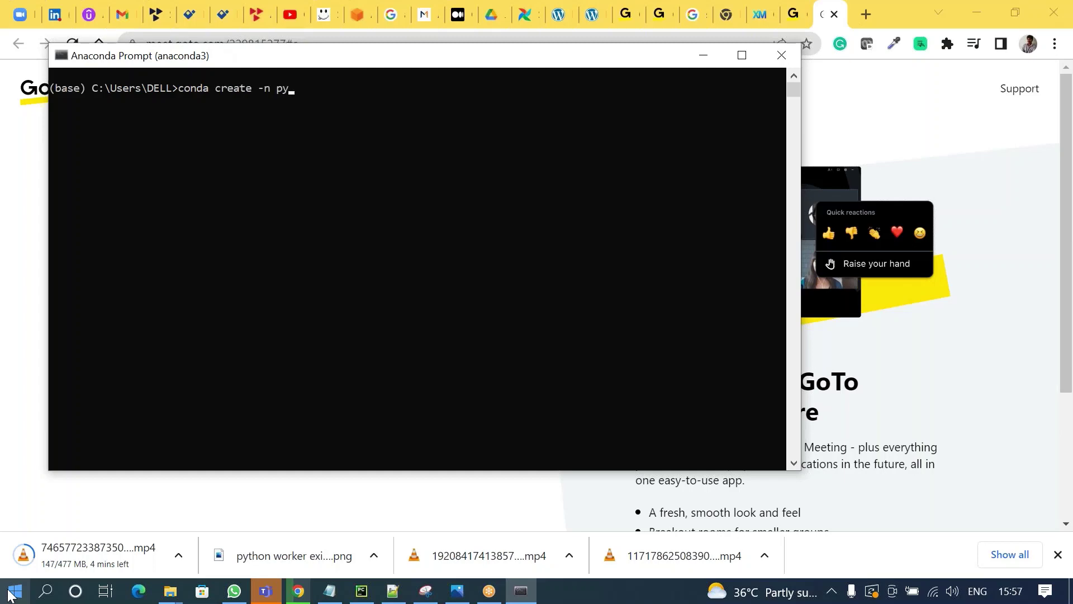
pyautogui.write('38 python=2.8 -y')
pyautogui.press('Left')
pyautogui.press('Left')
pyautogui.press('Left')
pyautogui.press('Left')
pyautogui.press('Left')
pyautogui.press('BackSpace')
pyautogui.write('3')
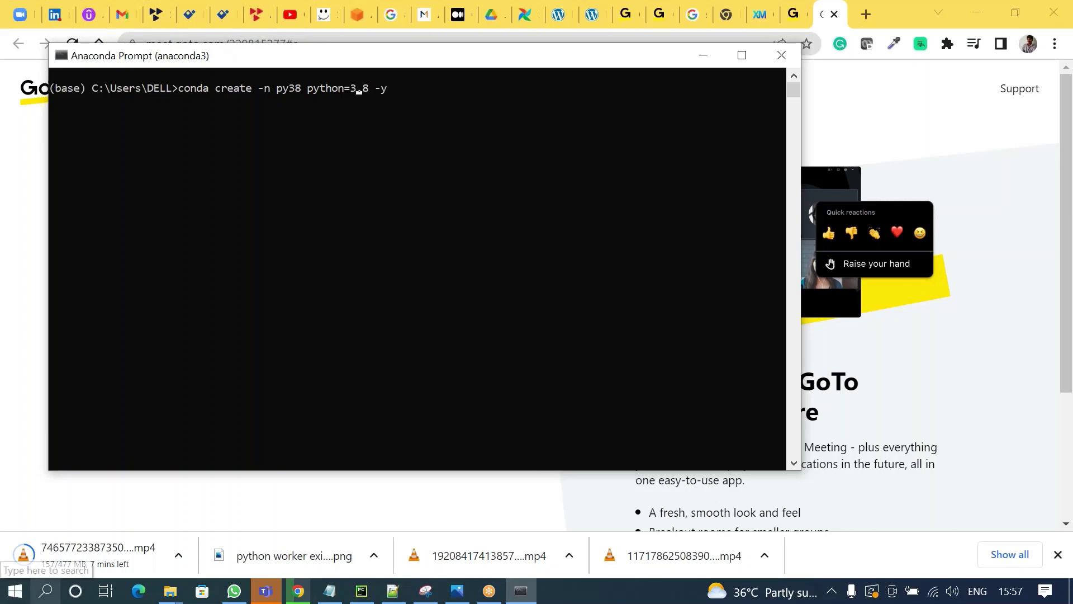
pyautogui.write('#')
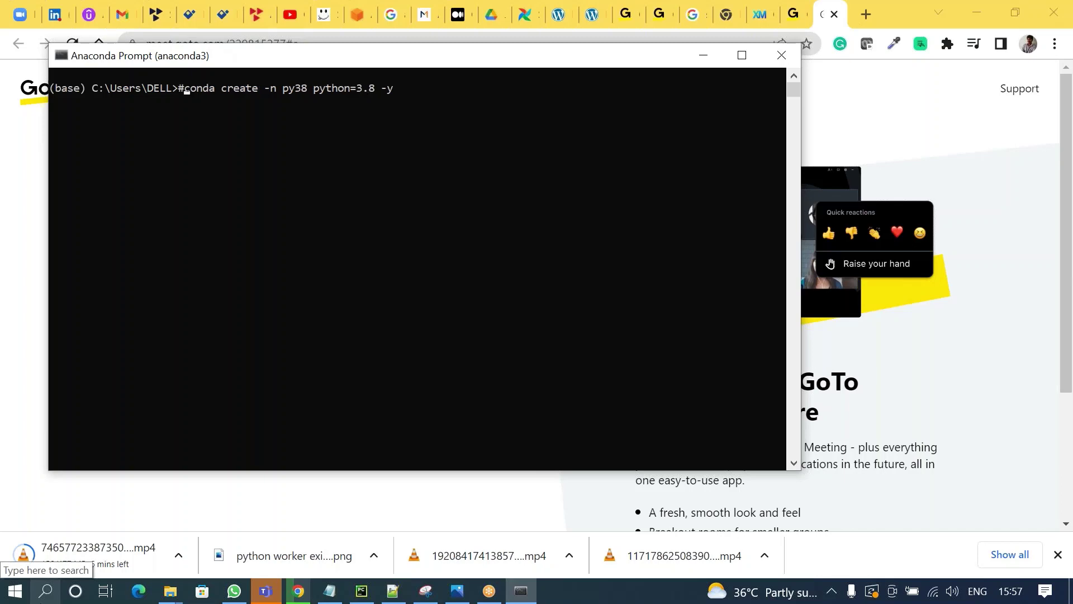
pyautogui.press('Return')
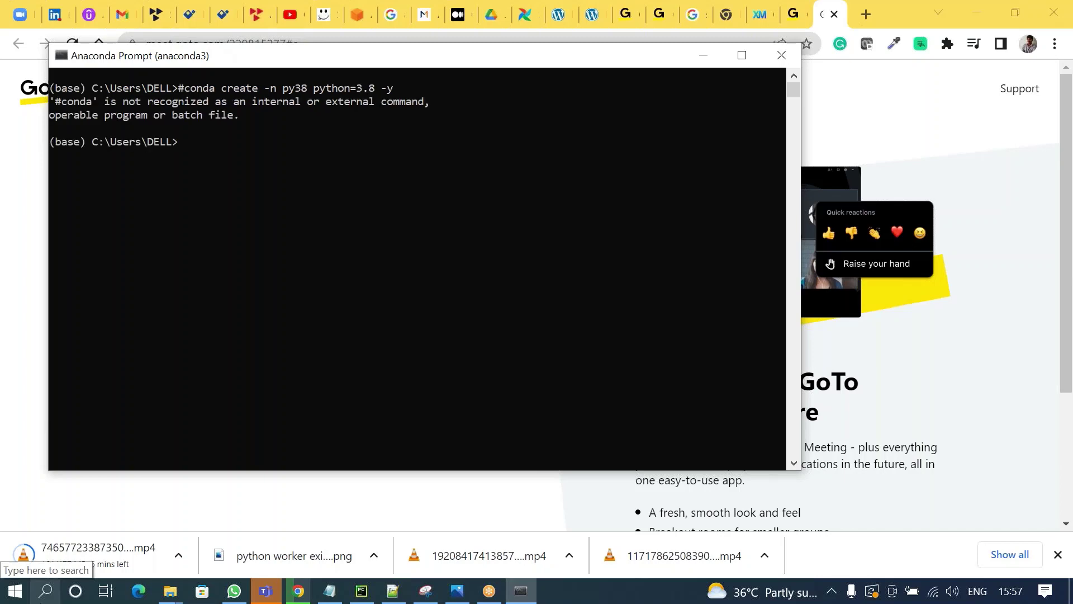
pyautogui.write('conda activate py38')
pyautogui.press('Return')
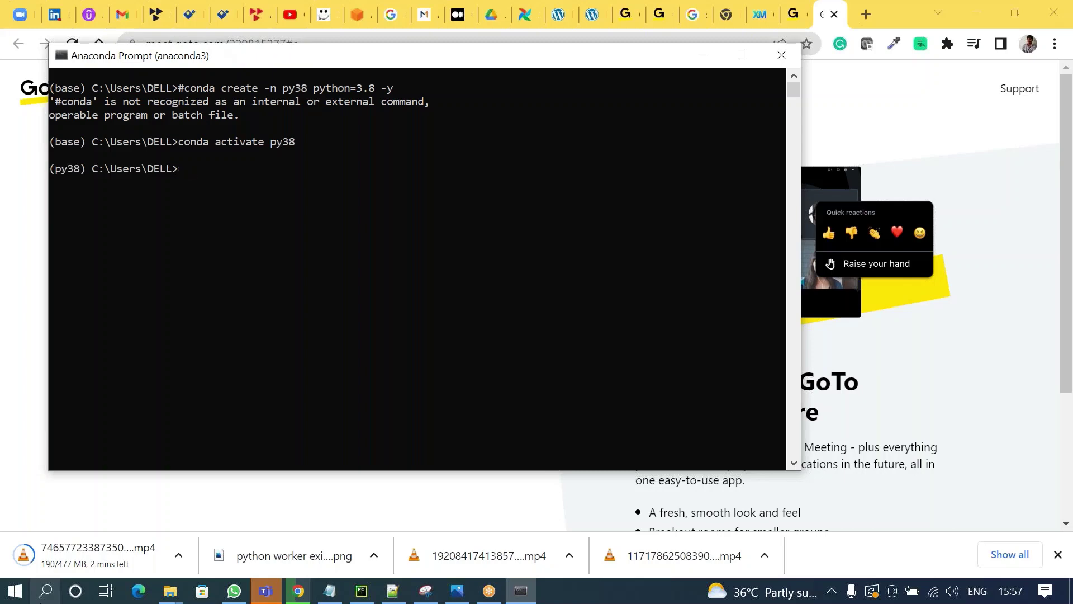
pyautogui.write('pyspark')
# Step: Launch the PySpark shell and check its Python 3.8.13 version line
pyautogui.press('Return')
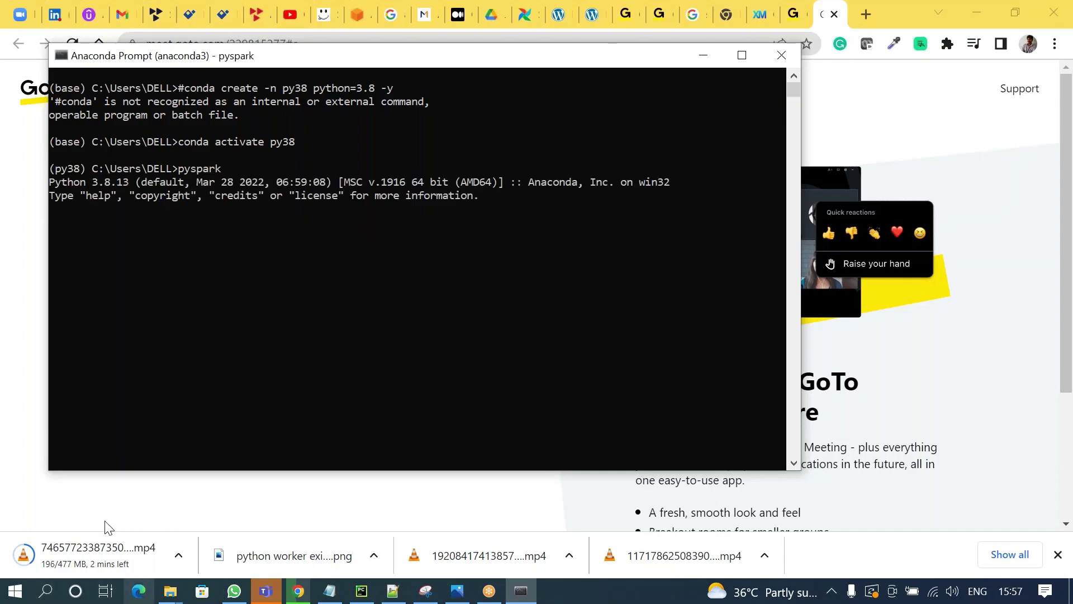
pyautogui.doubleClick(106, 182)
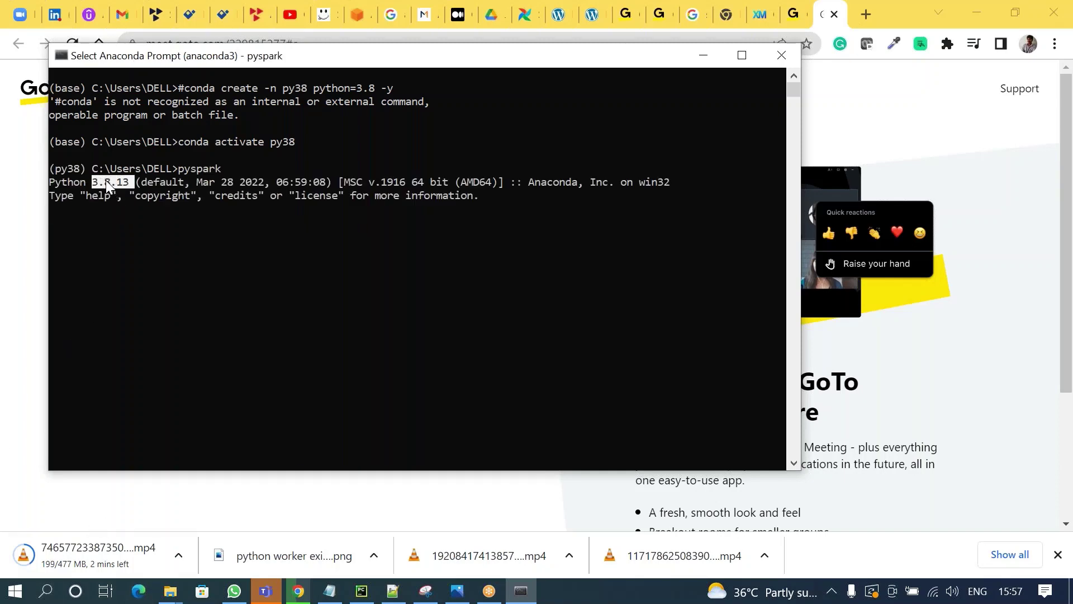
pyautogui.click(191, 264)
pyautogui.rightClick(190, 263)
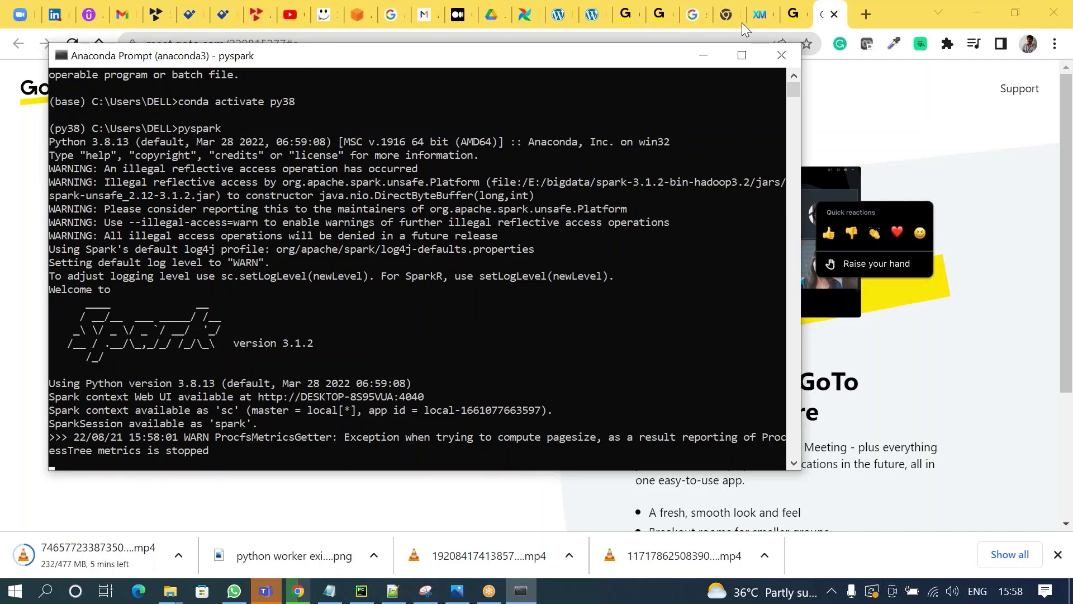
# Step: Evaluate spark and sc at the >>> prompt to confirm session and context
pyautogui.press('Return')
pyautogui.write('s')
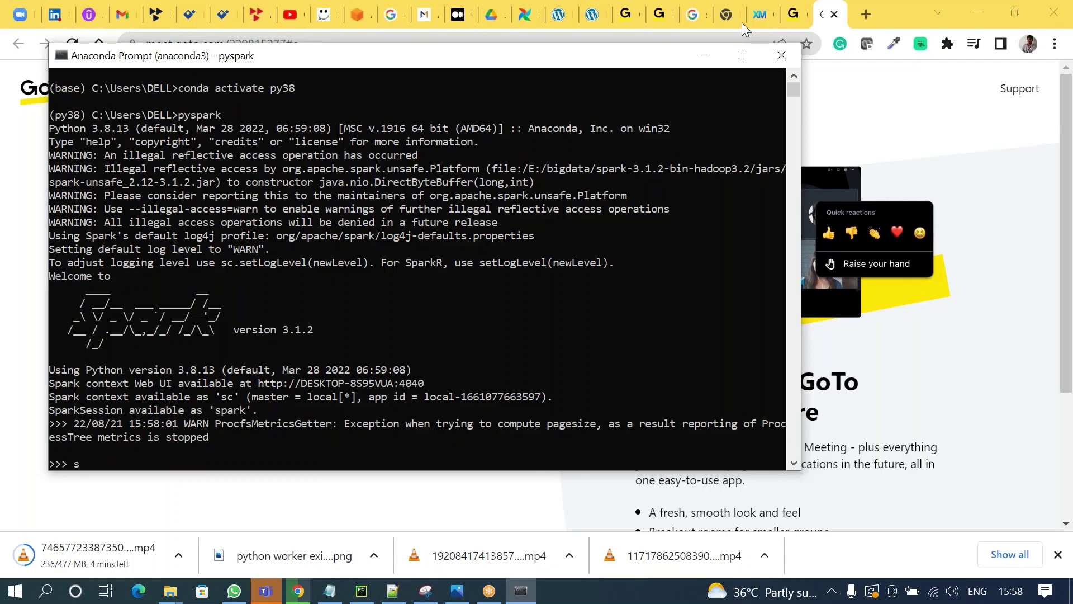
pyautogui.write('park')
pyautogui.press('Return')
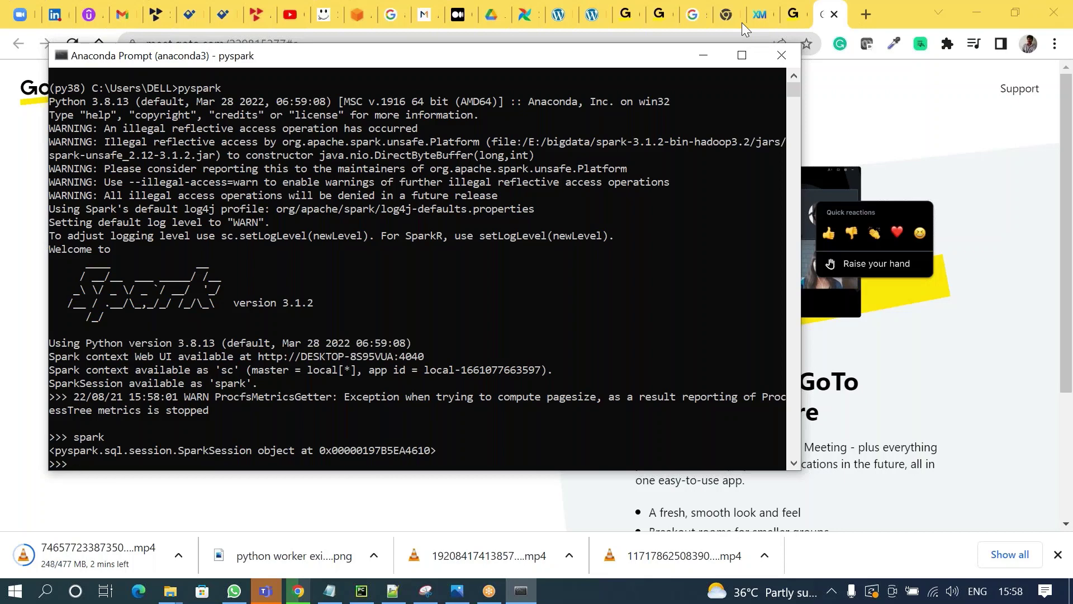
pyautogui.write('sc')
pyautogui.press('Return')
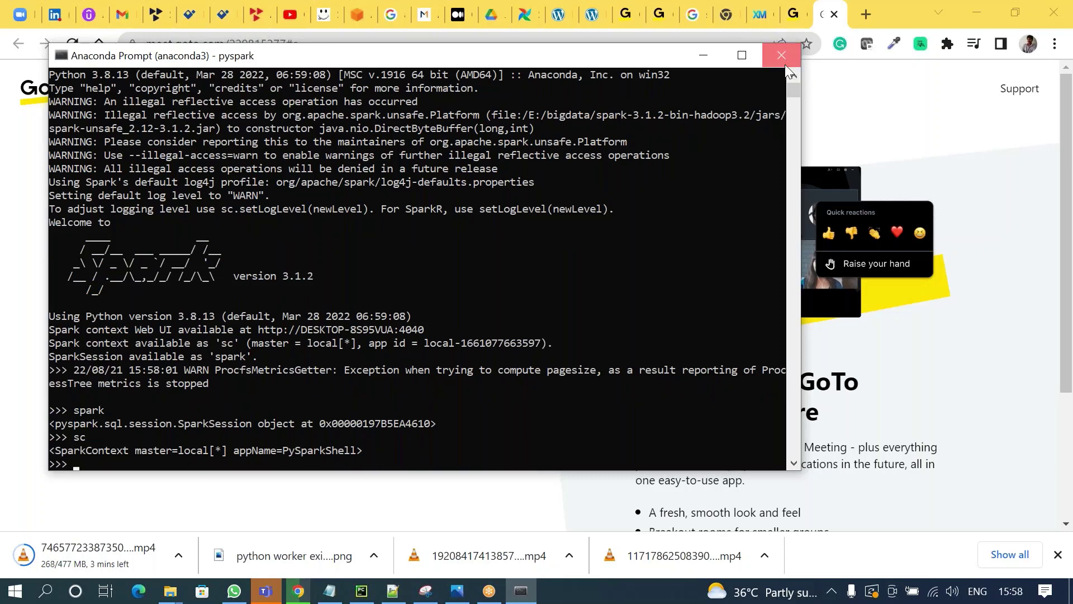
# Step: Close the PySpark console and pause the first video download
pyautogui.click(788, 67)
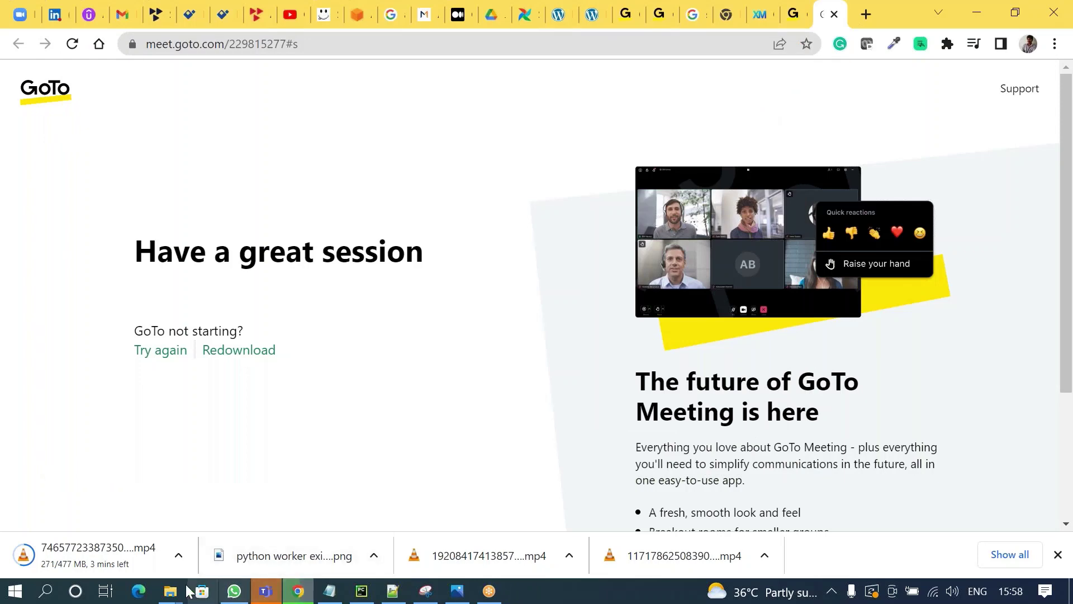
pyautogui.click(177, 560)
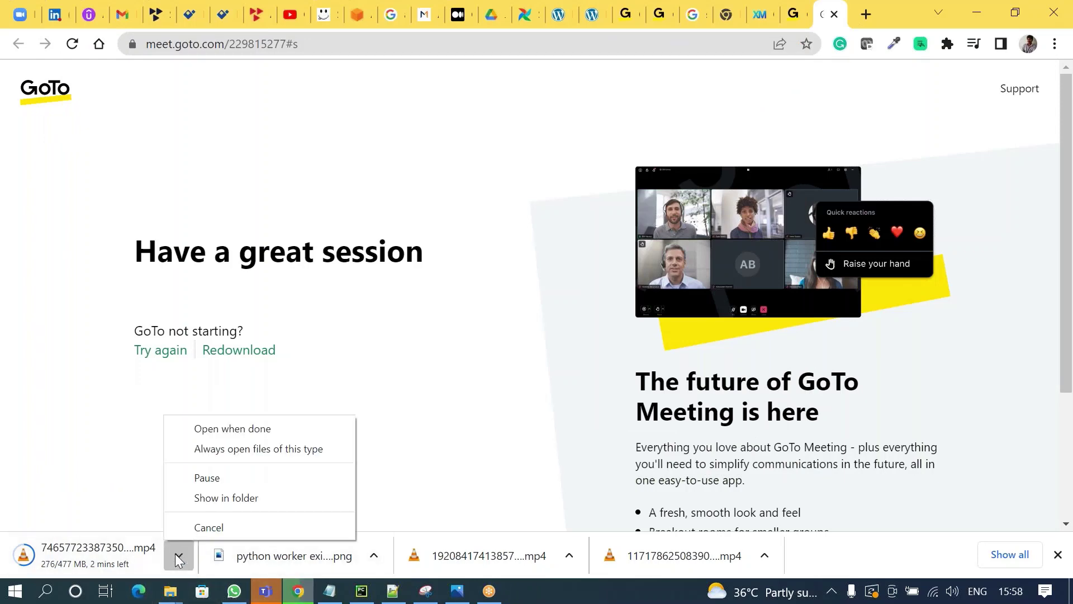
pyautogui.click(202, 483)
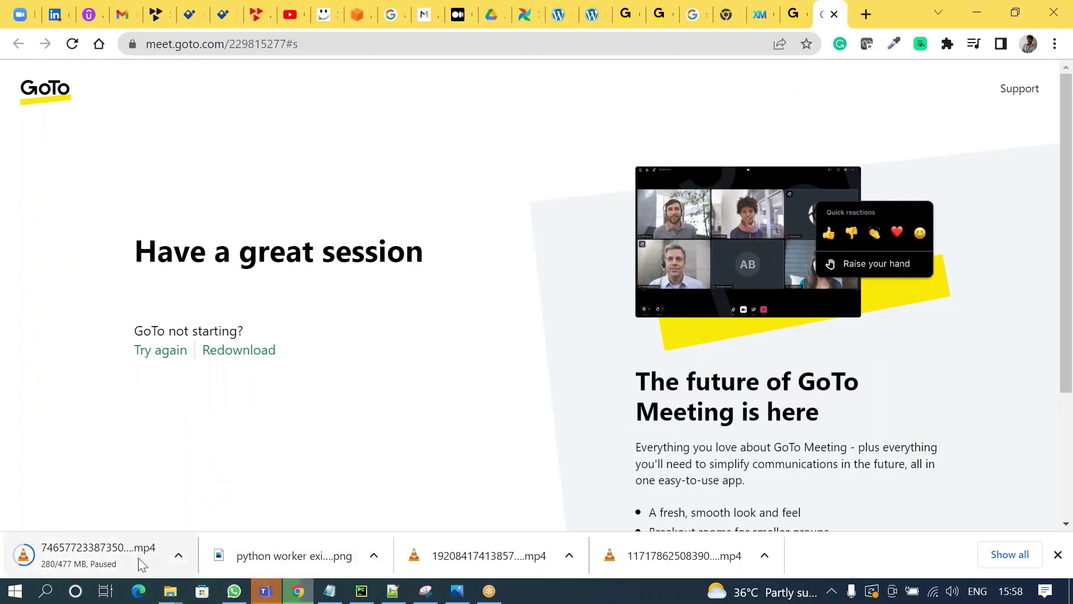
# Step: Search Windows for 'env' to find Edit the system environment variables
pyautogui.click(24, 596)
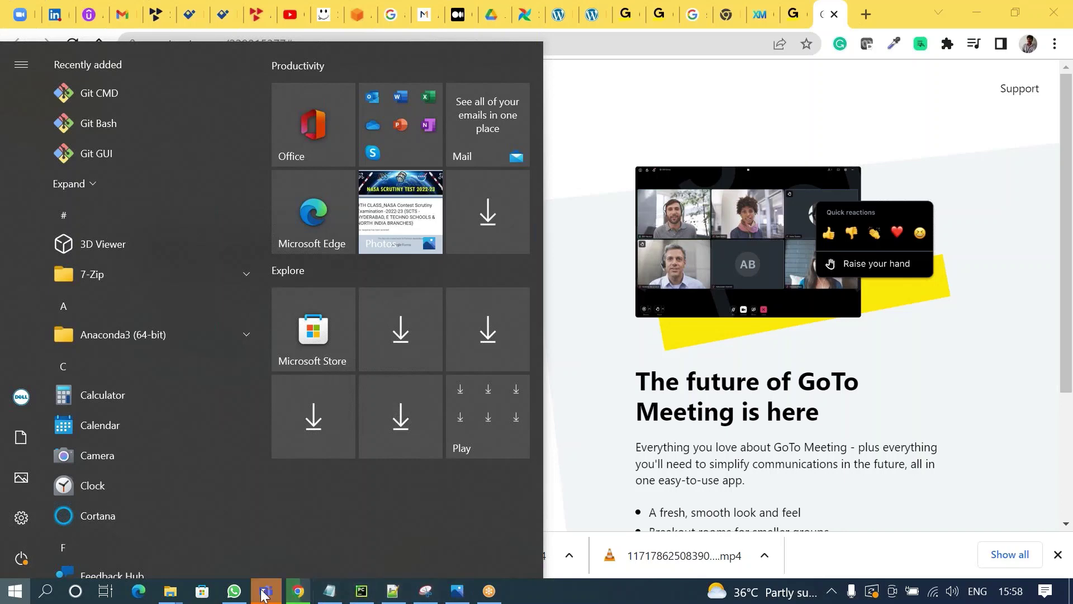
pyautogui.press('Escape')
pyautogui.press('super')
pyautogui.write('cmd')
pyautogui.hotkey('ctrl', 'a')
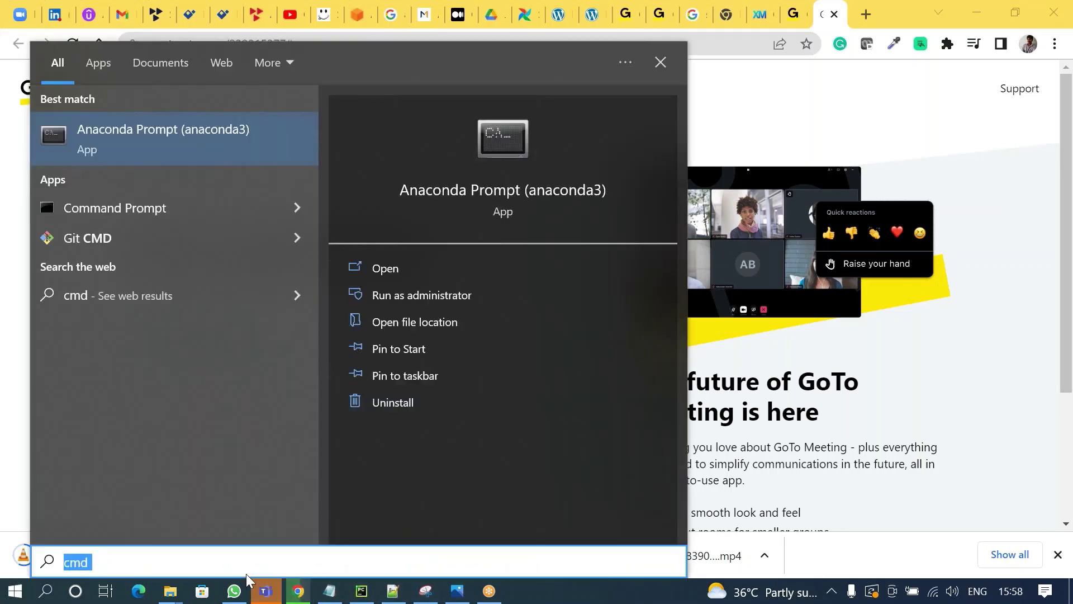
pyautogui.write('rnb')
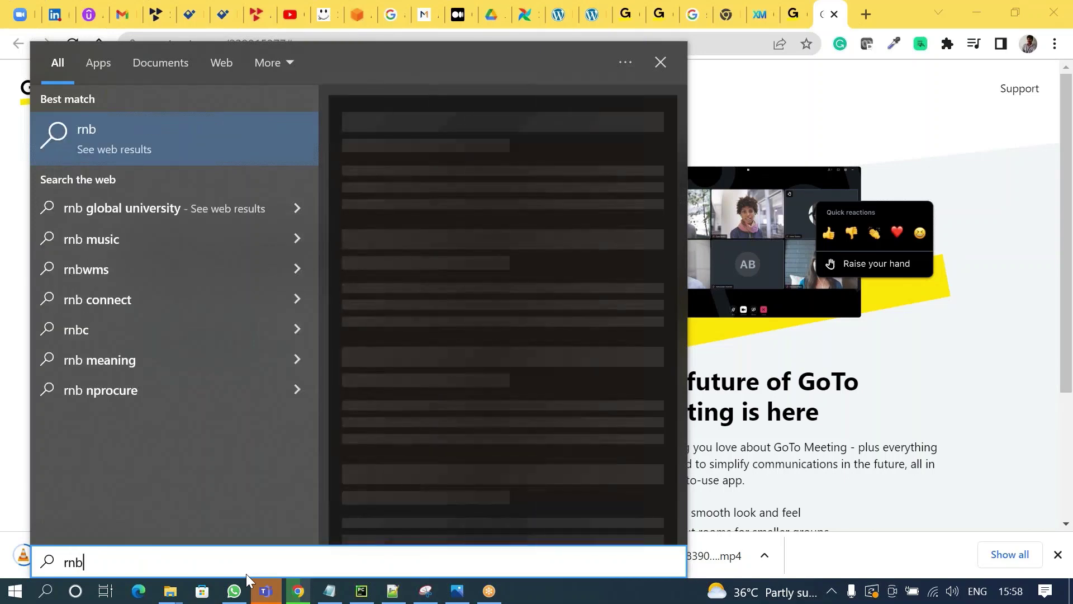
pyautogui.press('BackSpace')
pyautogui.press('BackSpace')
pyautogui.press('BackSpace')
pyautogui.write('rnv')
pyautogui.press('BackSpace')
pyautogui.press('BackSpace')
pyautogui.press('BackSpace')
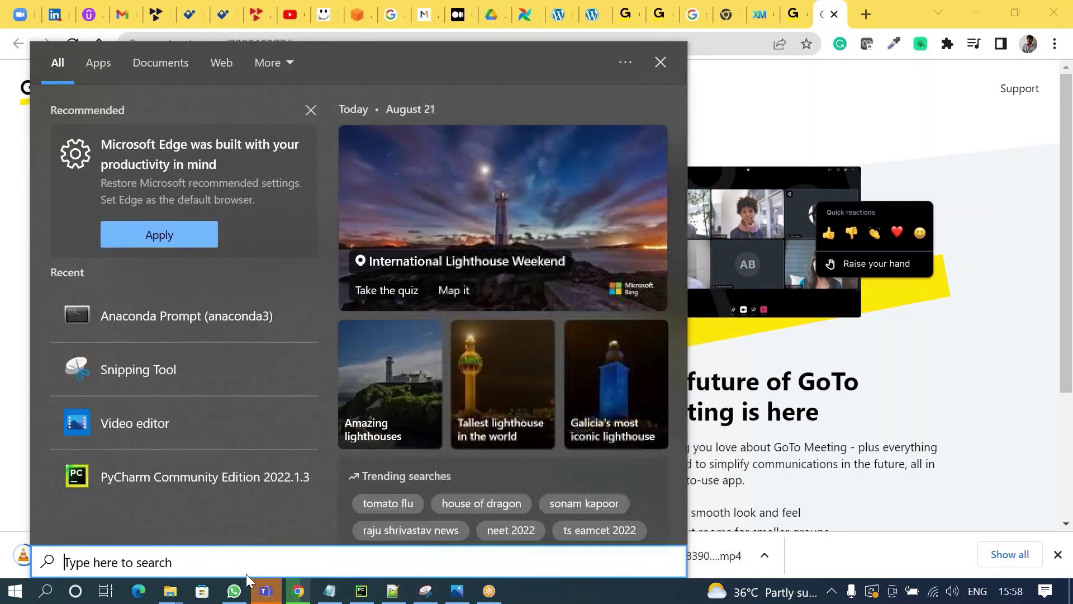
pyautogui.write('env')
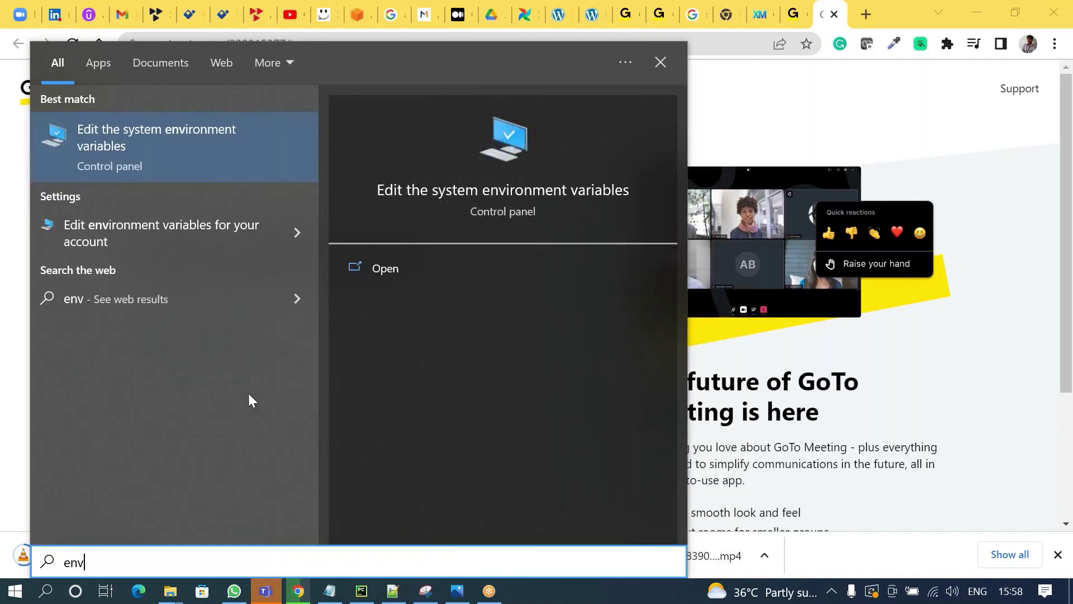
# Step: Open the environment variables editor and name a new user variable PYSPARK_PYTHON
pyautogui.click(171, 222)
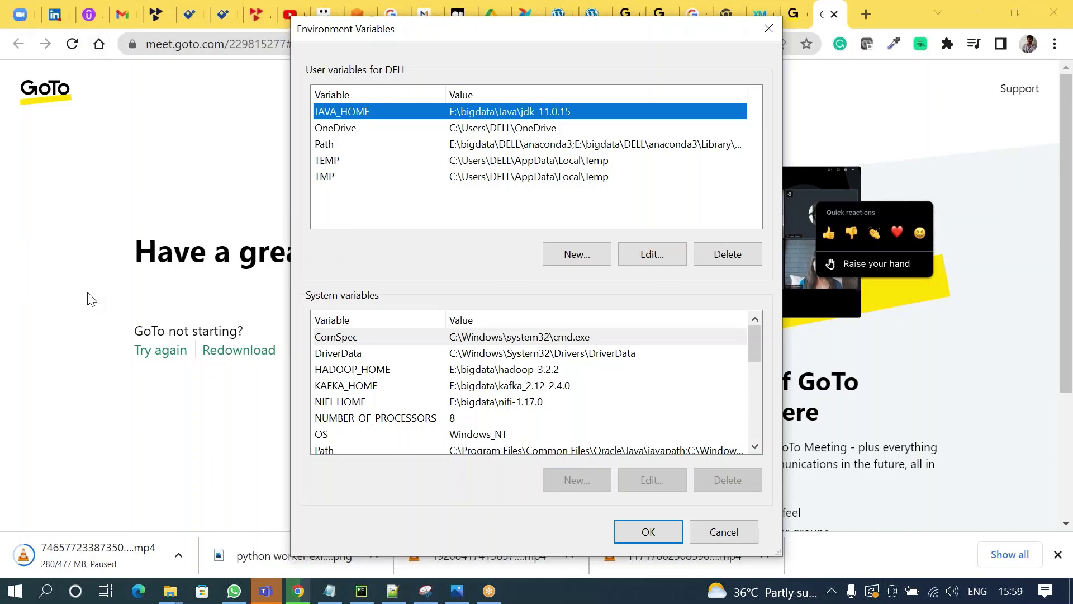
pyautogui.click(386, 385)
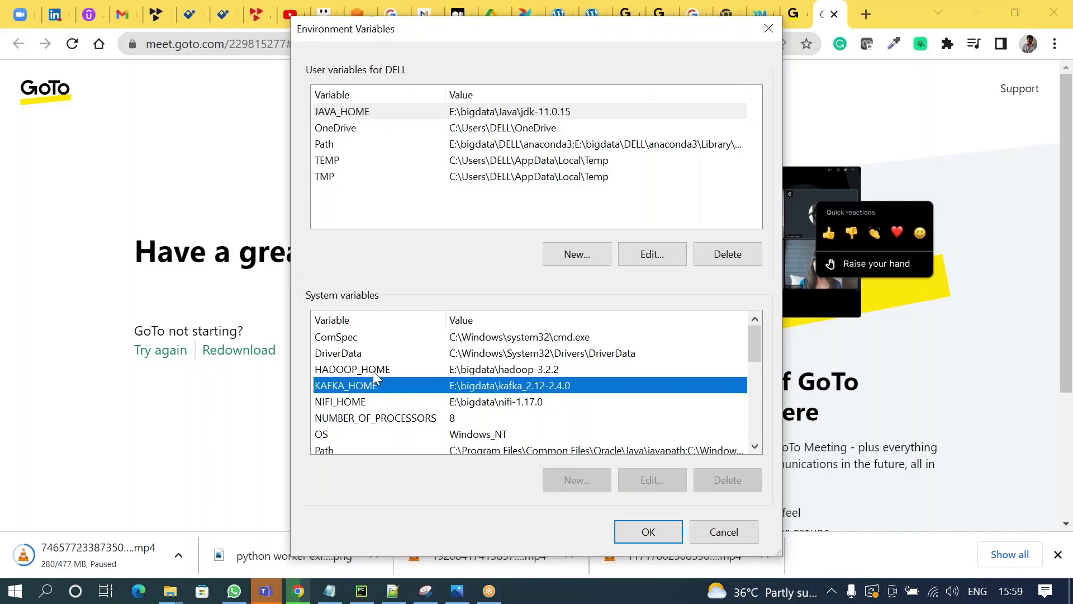
pyautogui.click(517, 114)
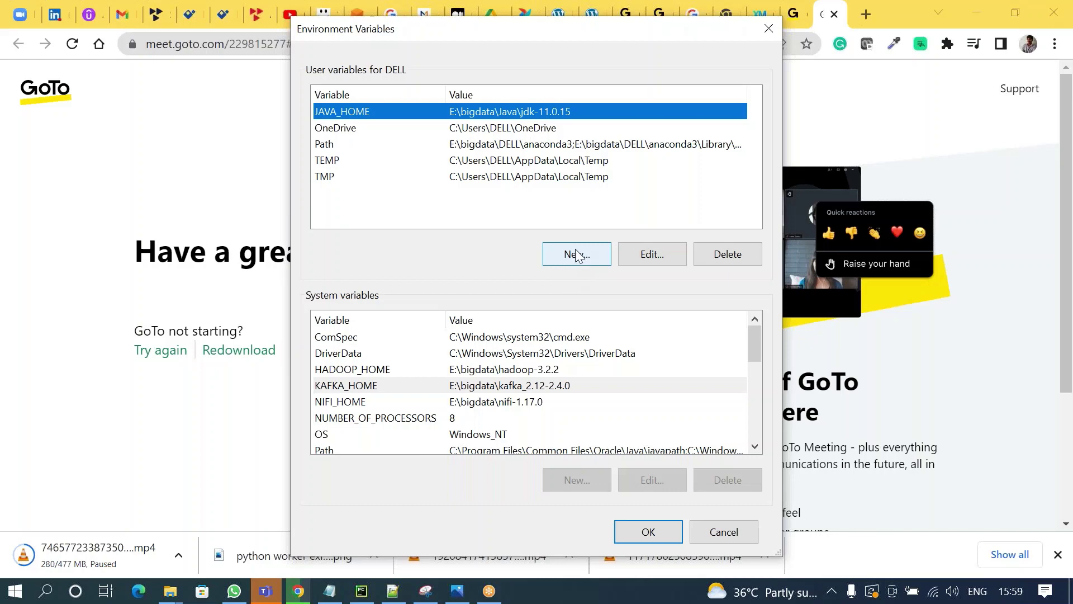
pyautogui.click(577, 257)
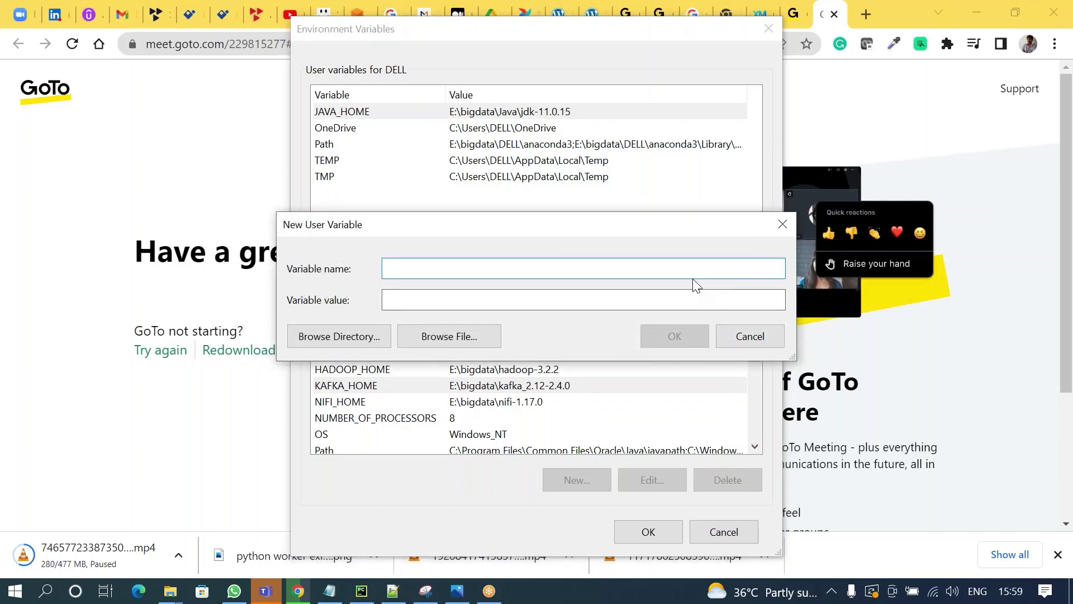
pyautogui.write('python')
pyautogui.press('BackSpace')
pyautogui.press('BackSpace')
pyautogui.press('BackSpace')
pyautogui.press('BackSpace')
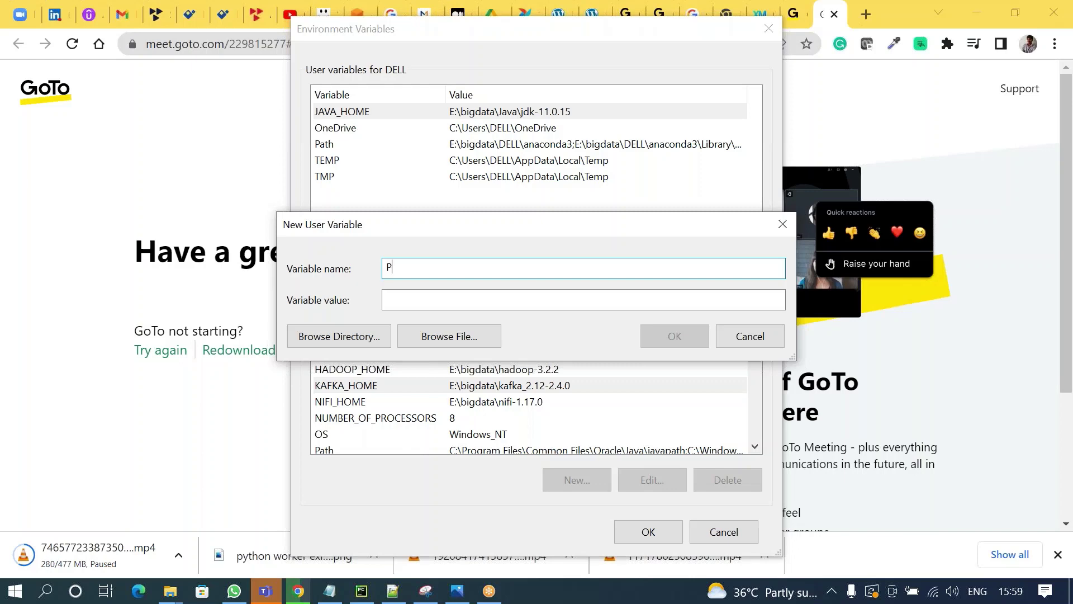
pyautogui.write('YSPARK_PYTHON')
pyautogui.press('Tab')
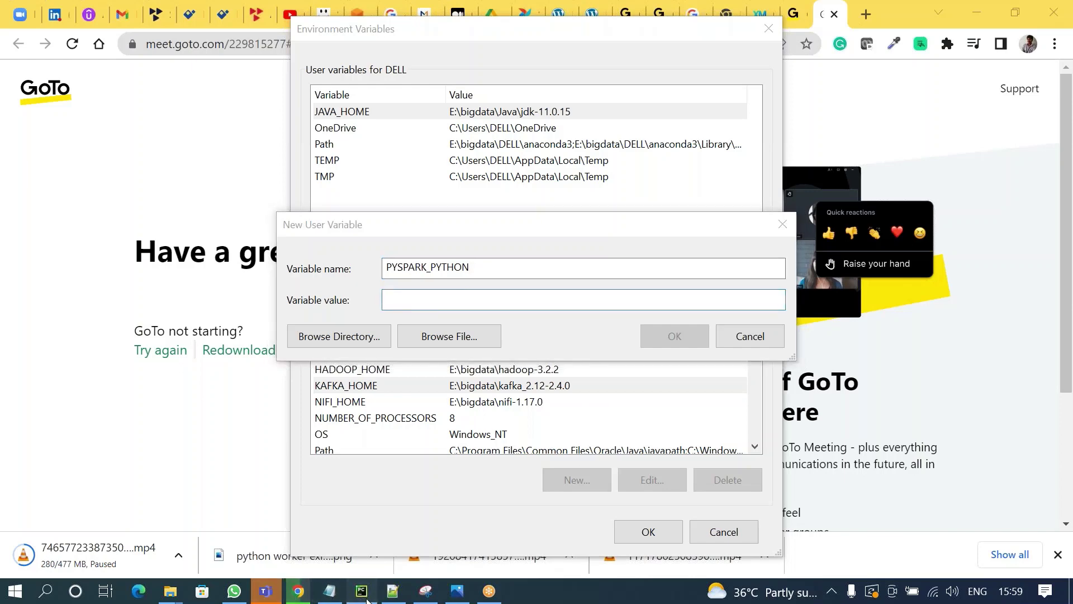
# Step: Set PYSPARK_PYTHON's value to the py38 python.exe path from PyCharm's run output
pyautogui.click(364, 594)
pyautogui.scroll(5, 350, 389)
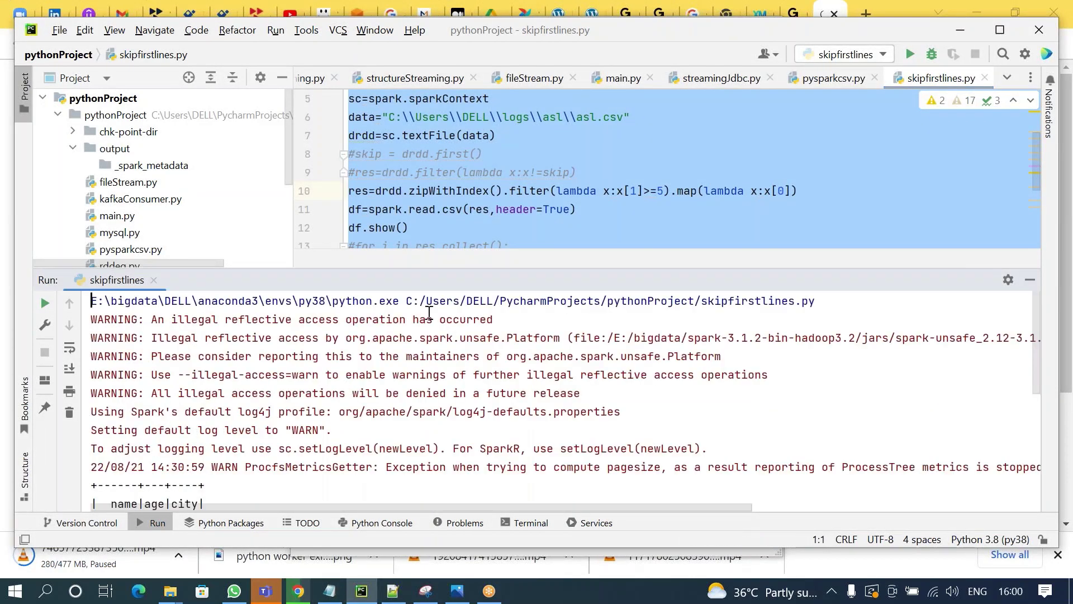
pyautogui.doubleClick(399, 300)
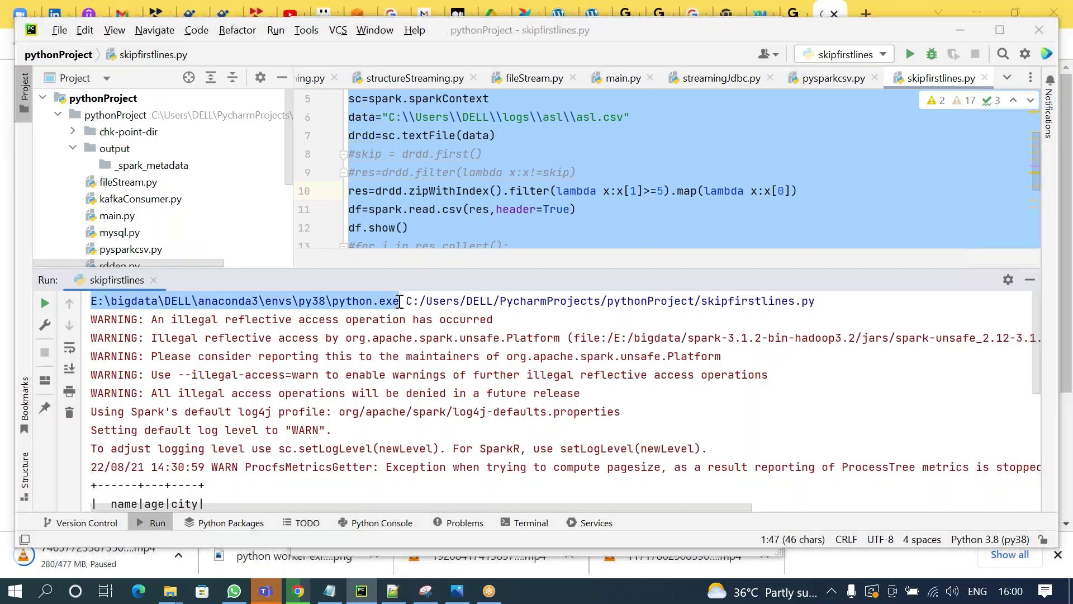
pyautogui.hotkey('alt', 'Tab')
pyautogui.write('E:\\bigdata\\DELL\\anaconda3\\envs\\py38\\python.exe')
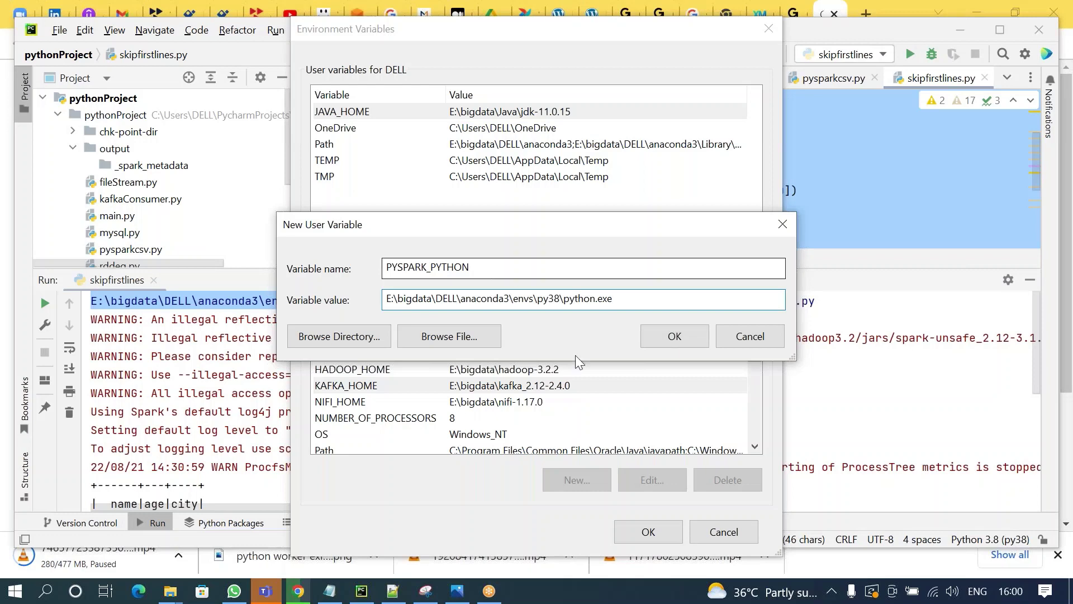
pyautogui.click(665, 338)
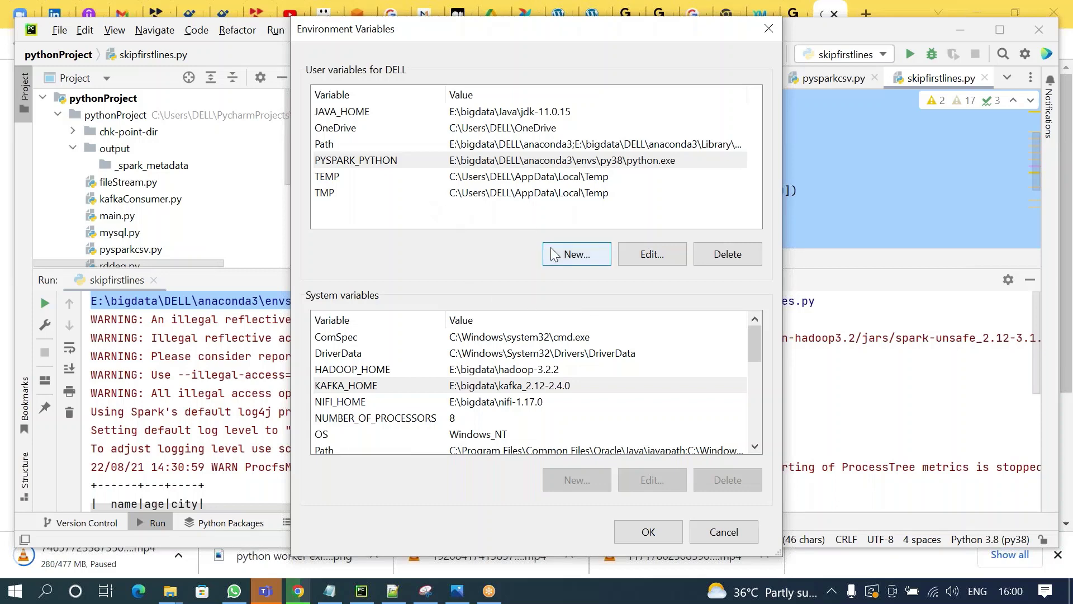
# Step: Add user variable PYSPARK_DRIVER_PYTHON with value jupyter
pyautogui.click(578, 254)
pyautogui.write('PY')
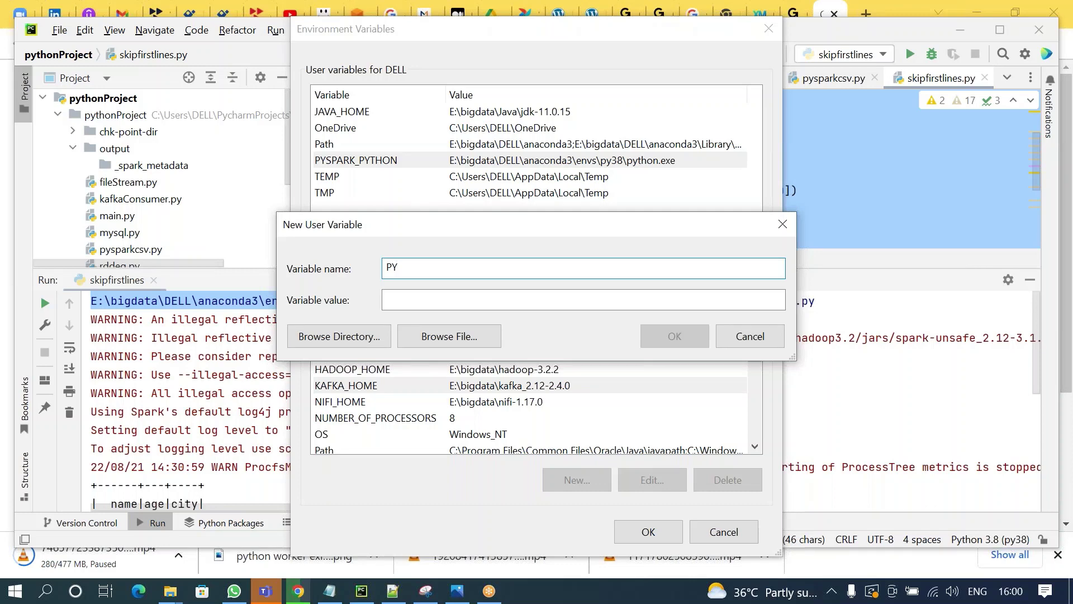
pyautogui.write('SPARK_')
pyautogui.write('DRIVER_P')
pyautogui.write('YTHON')
pyautogui.press('Tab')
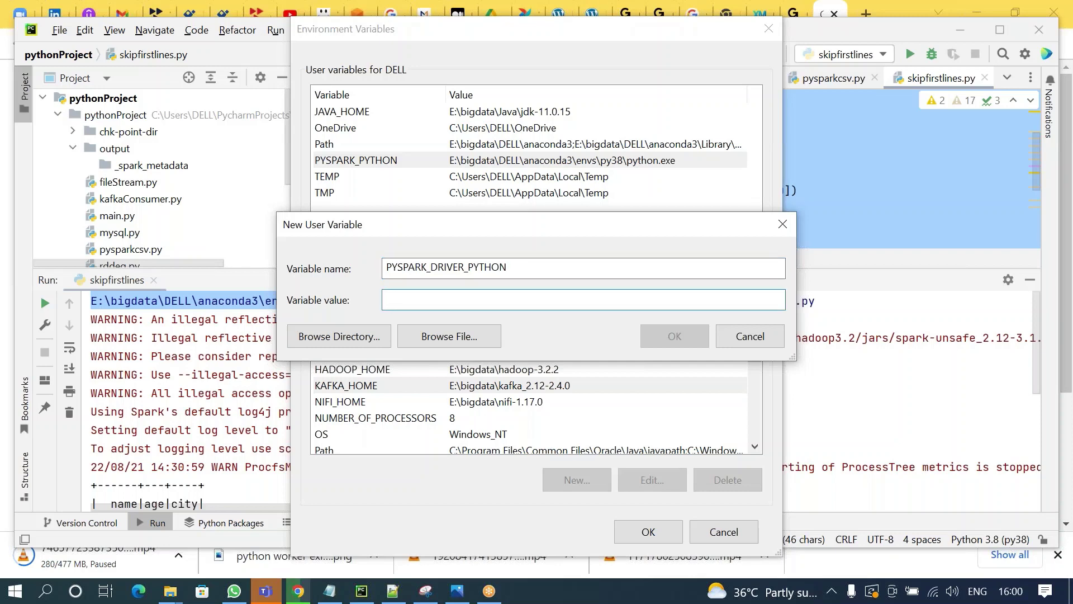
pyautogui.write('jupyter')
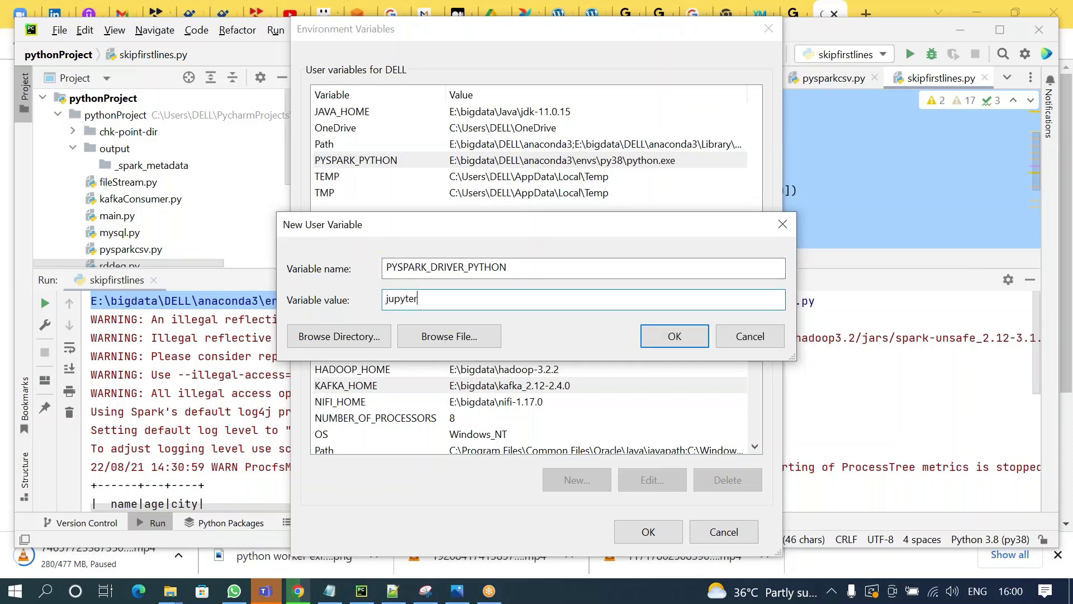
pyautogui.click(671, 346)
# Step: Add user variable PYSPARK_DRIVER_PYTHON_OPTS with value notebook
pyautogui.click(569, 256)
pyautogui.write('PYSPARK_DRIVER_P')
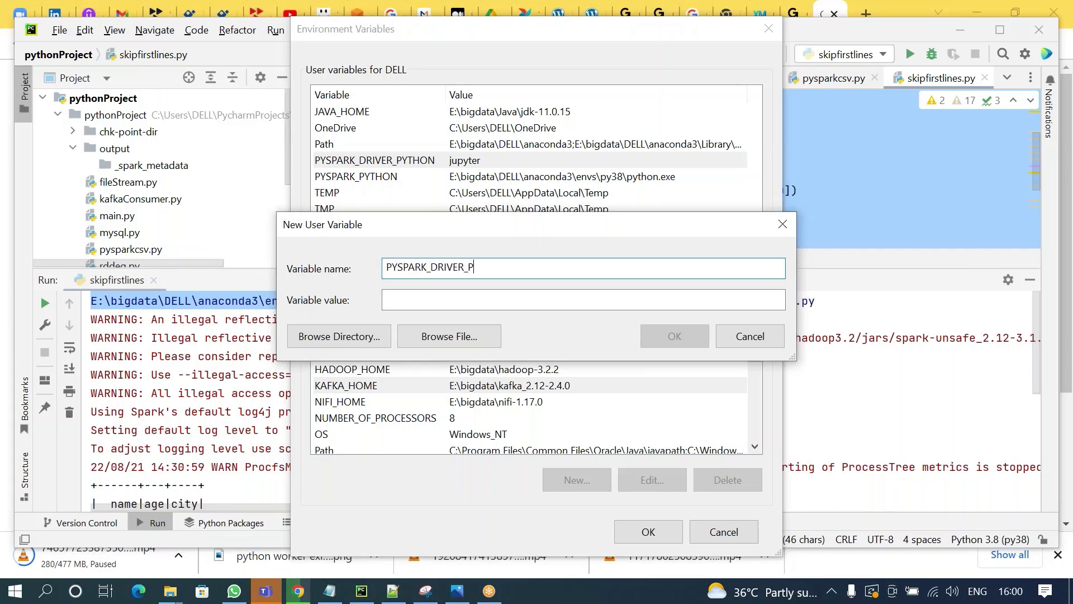
pyautogui.write('YTHON_')
pyautogui.write('OPTS')
pyautogui.press('Tab')
pyautogui.write('notebook')
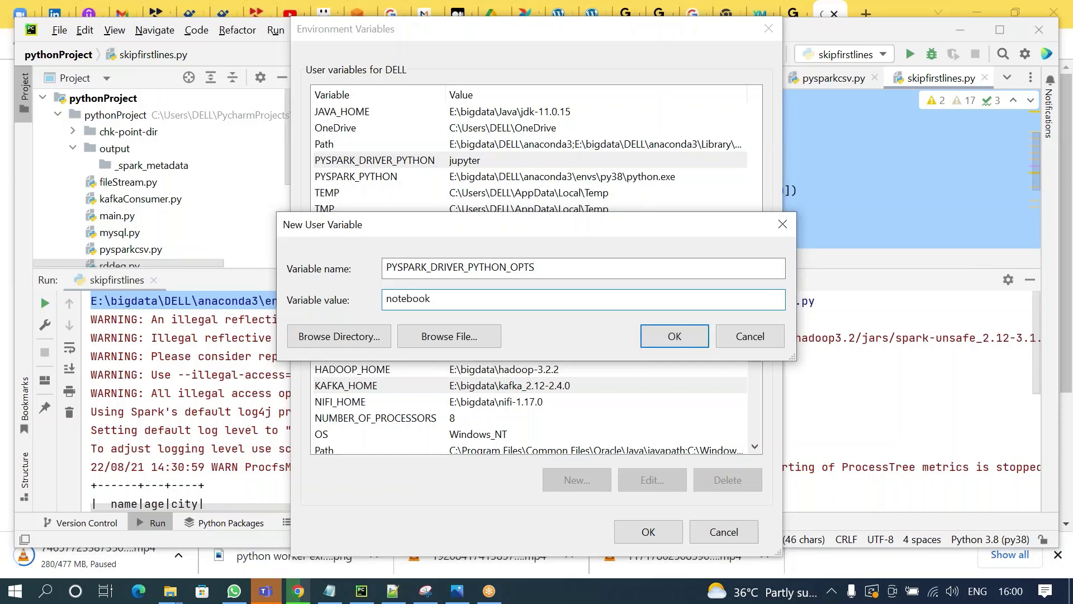
pyautogui.click(701, 337)
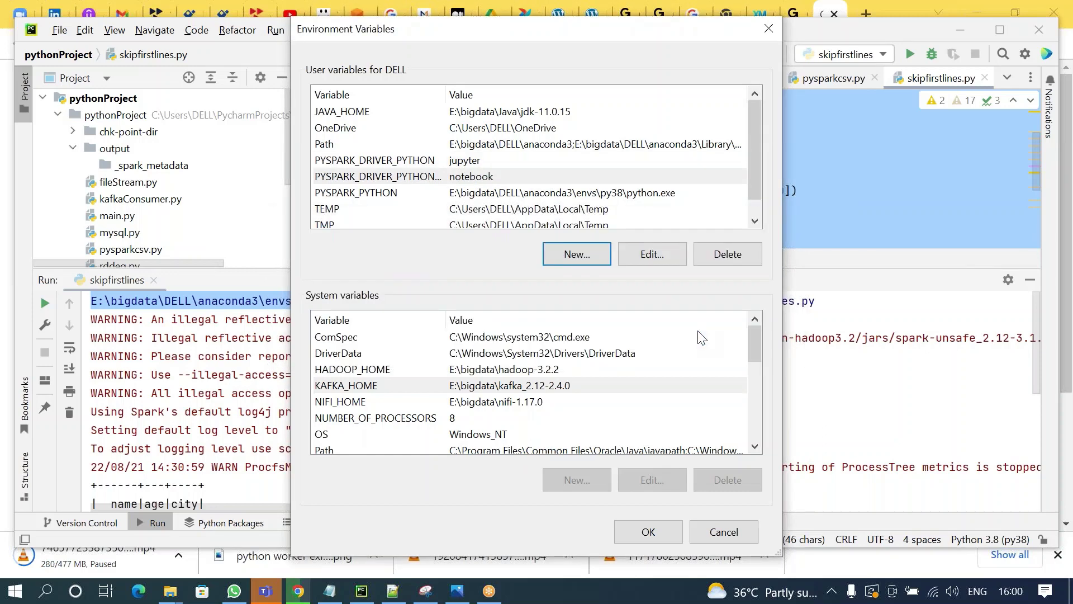
# Step: Inspect the PYSPARK_PYTHON entry and step through the system variables list
pyautogui.click(512, 194)
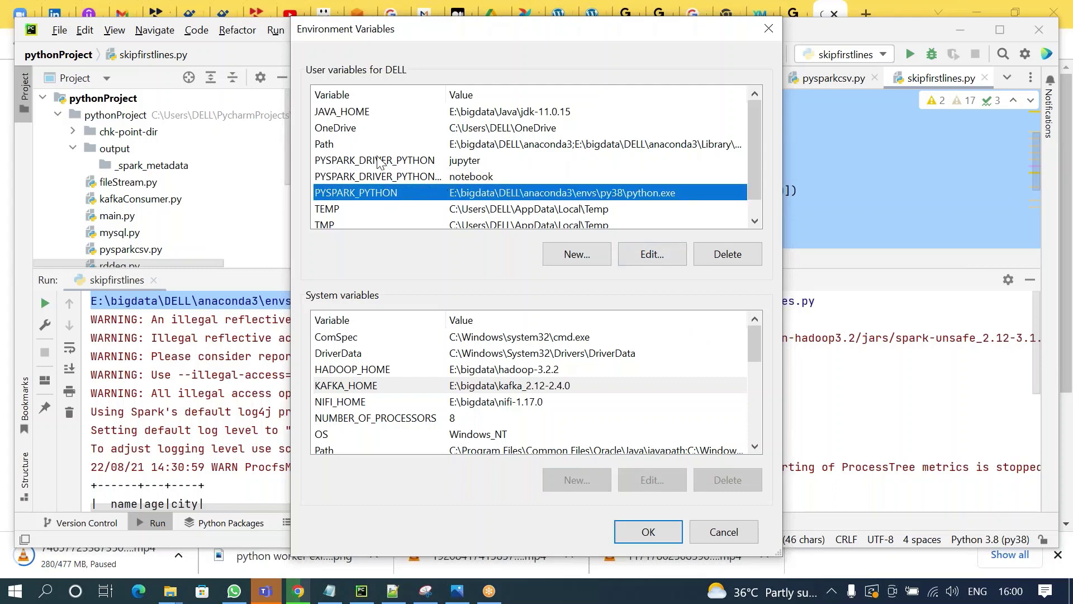
pyautogui.click(365, 422)
pyautogui.press('Down')
pyautogui.press('Down')
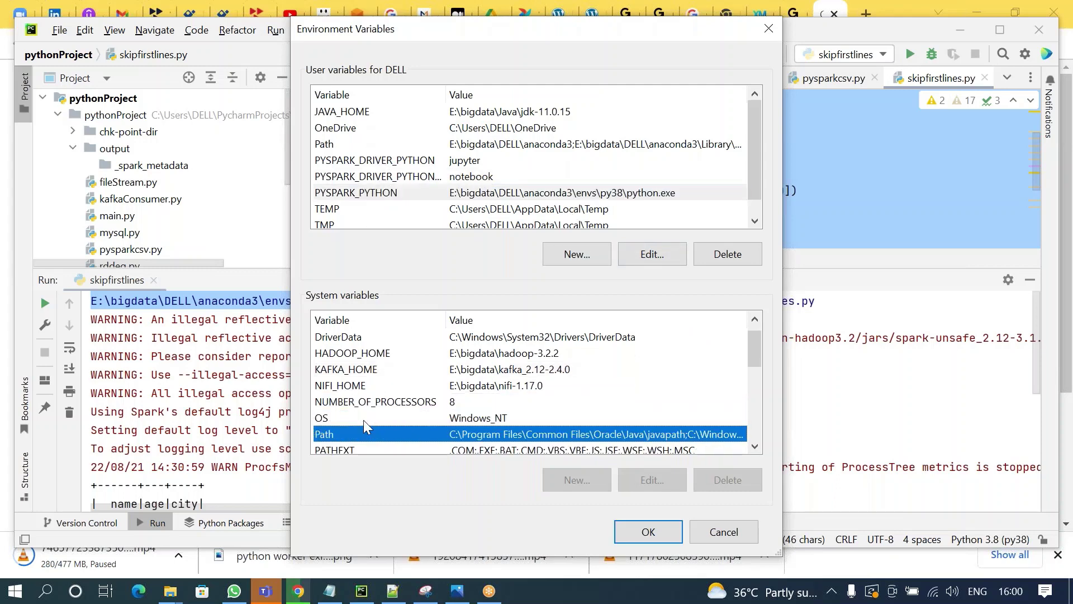
pyautogui.press('Down')
pyautogui.press('Down')
pyautogui.press('Down')
pyautogui.press('Down')
pyautogui.press('Down')
pyautogui.press('Down')
pyautogui.press('Down')
pyautogui.press('Down')
pyautogui.press('Down')
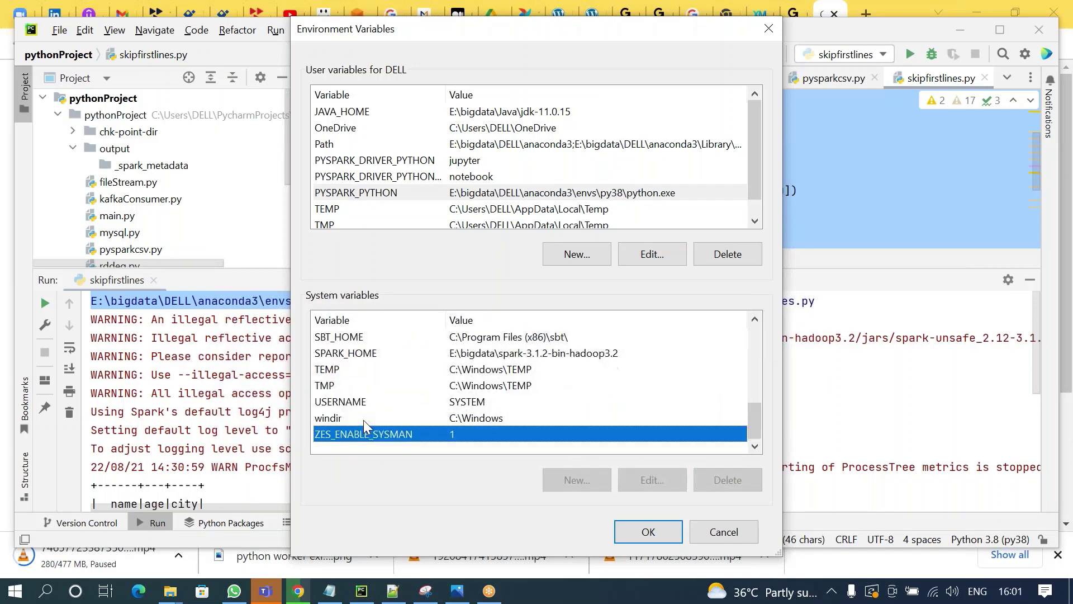
pyautogui.press('Up')
pyautogui.press('Up')
pyautogui.press('Up')
pyautogui.press('Up')
pyautogui.press('Up')
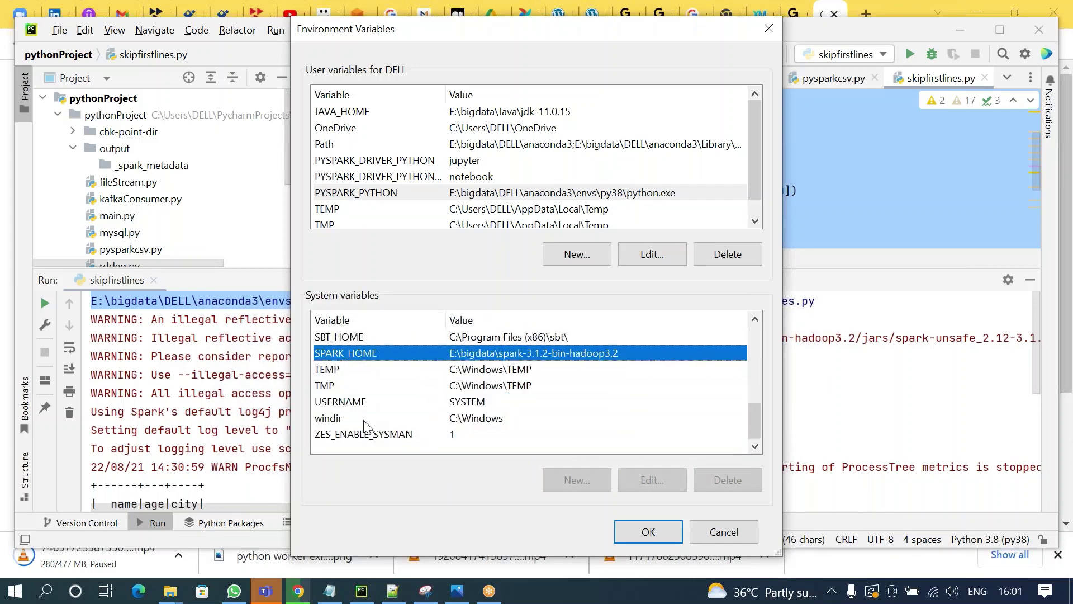
# Step: Recheck the PYSPARK_PYTHON and PYSPARK_DRIVER_PYTHON entries, then confirm Environment Variables
pyautogui.click(332, 192)
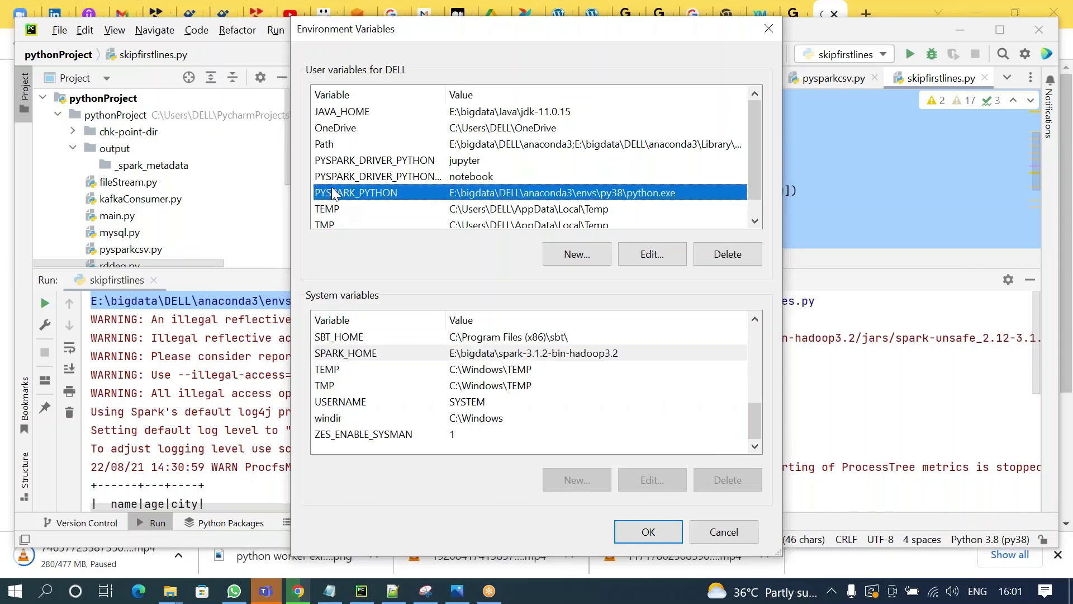
pyautogui.click(335, 161)
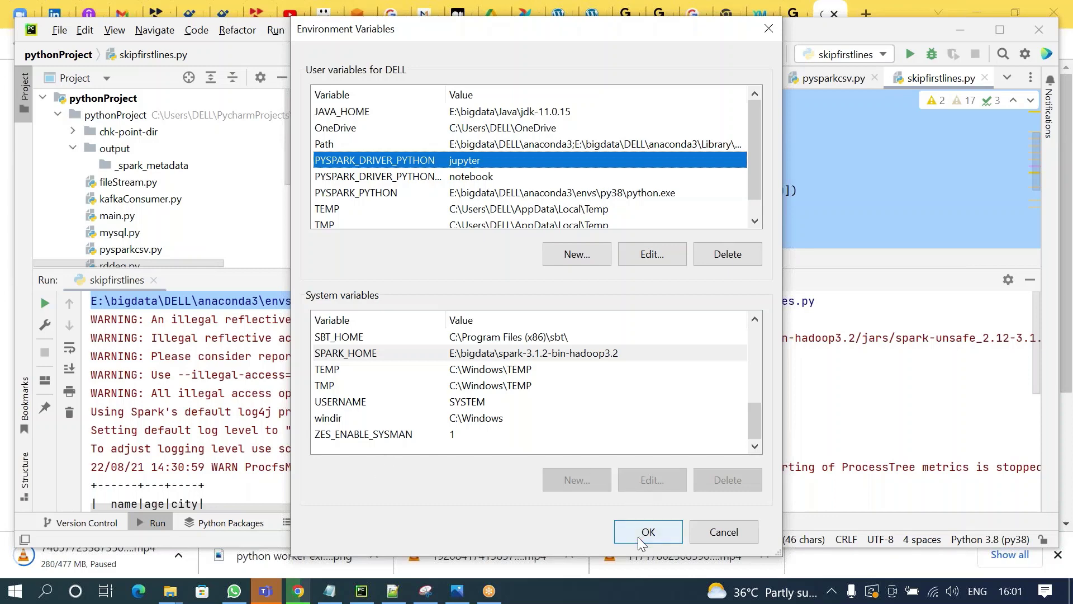
pyautogui.click(479, 194)
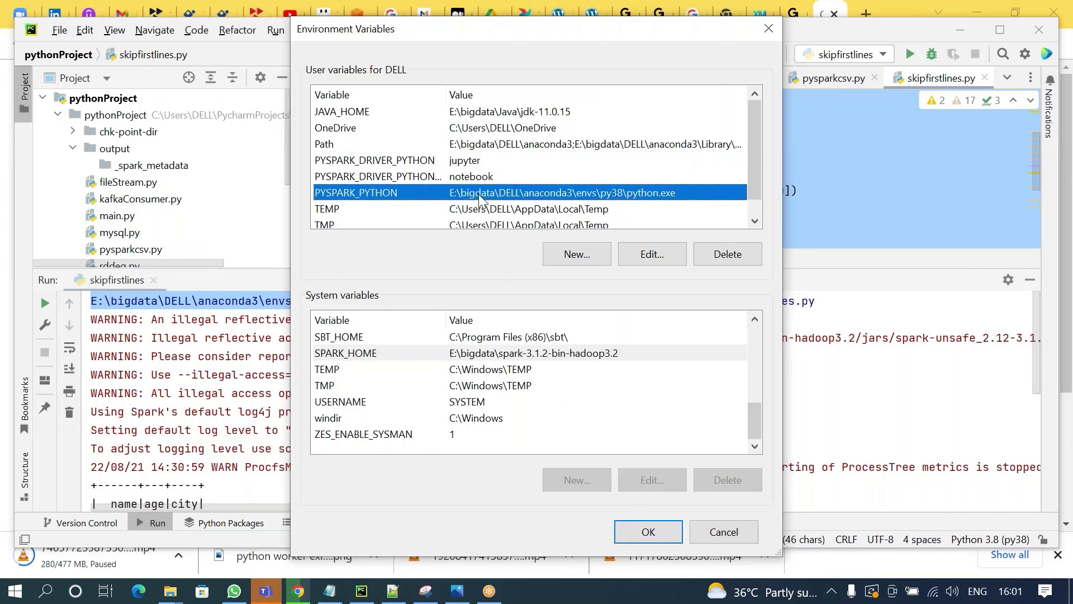
pyautogui.click(448, 177)
pyautogui.click(449, 161)
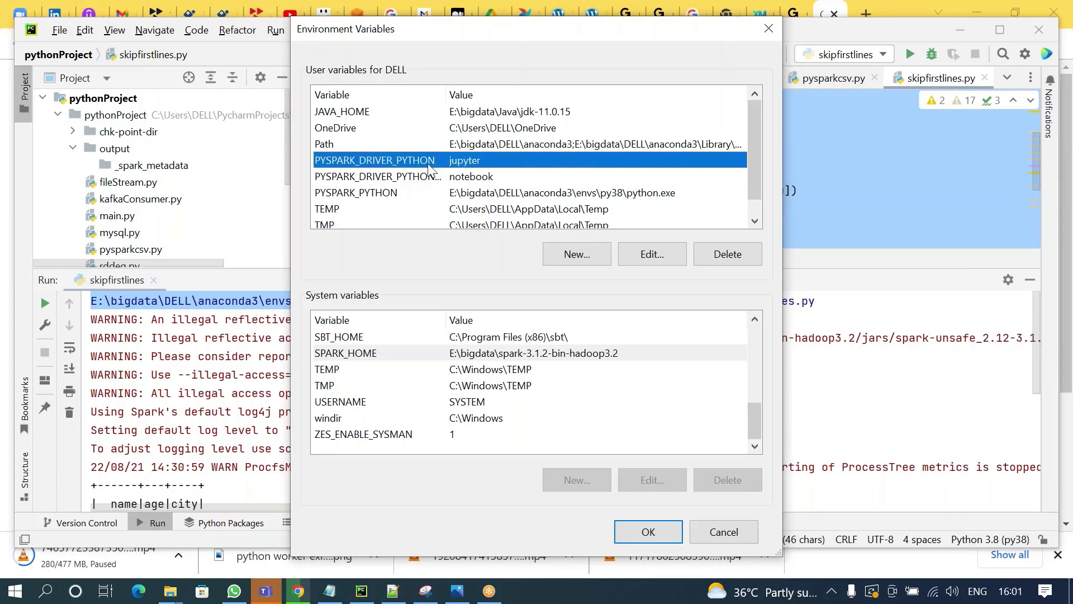
pyautogui.click(635, 537)
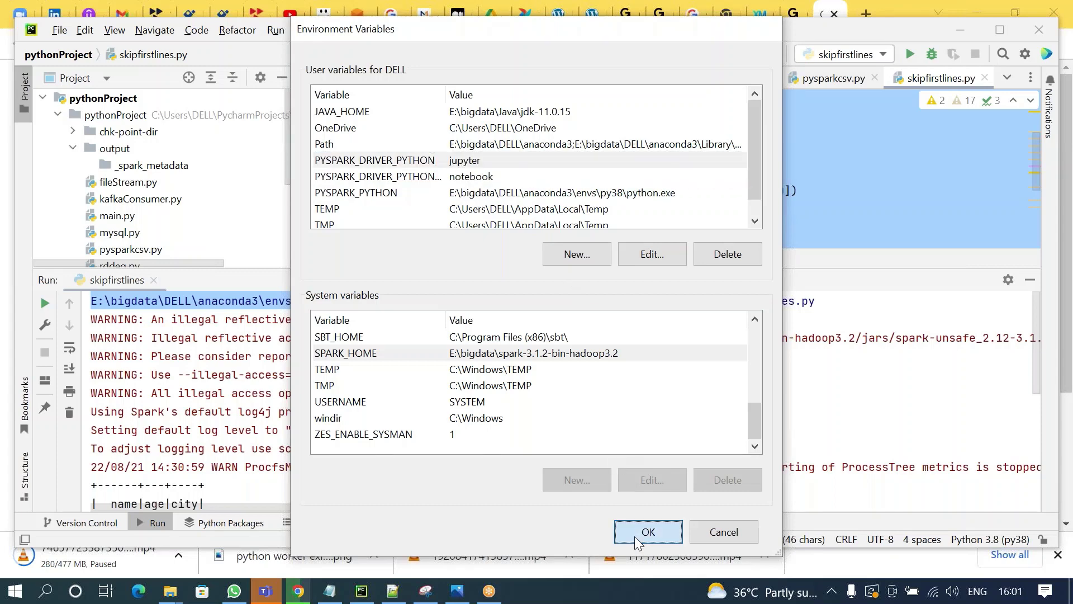
# Step: Deselect the copied path in PyCharm and bring up the Start menu's Recent list
pyautogui.click(202, 466)
pyautogui.moveTo(235, 590)
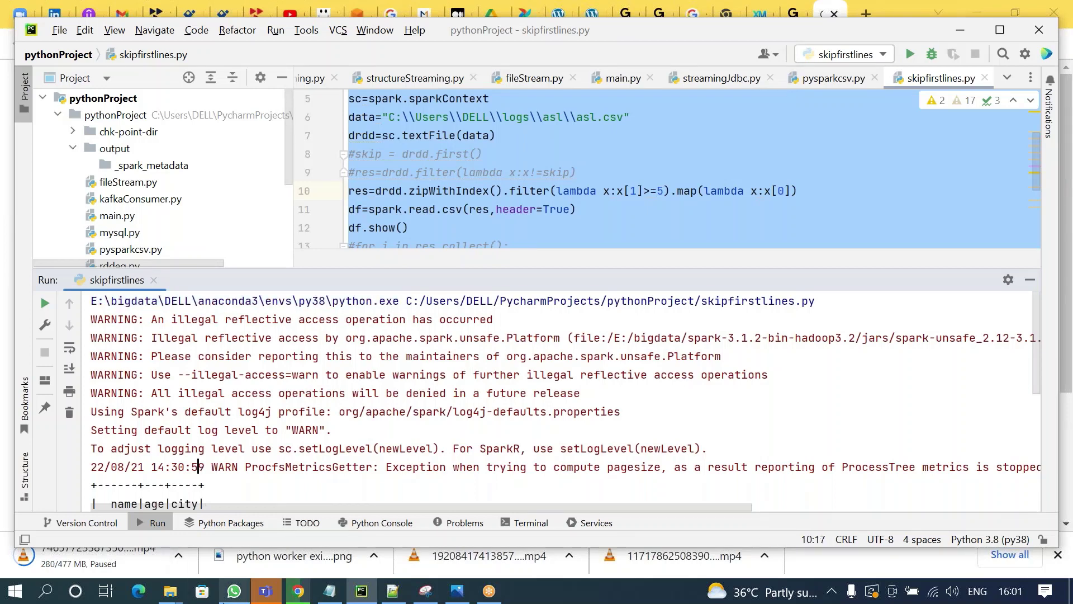
pyautogui.click(48, 595)
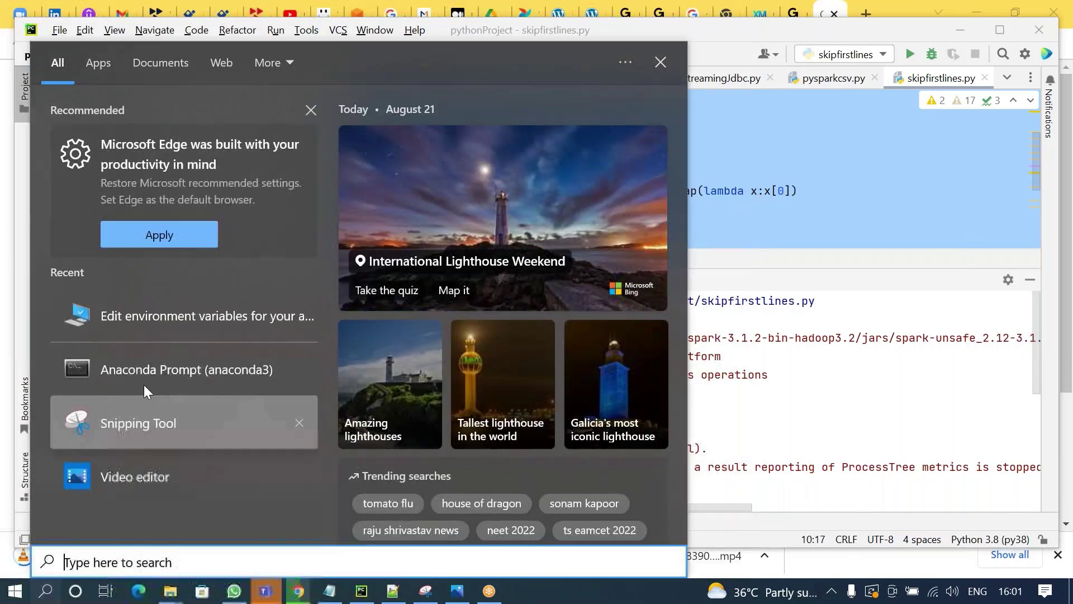
# Step: Activate py38 in a new Anaconda Prompt and run pip install jupyter
pyautogui.click(147, 375)
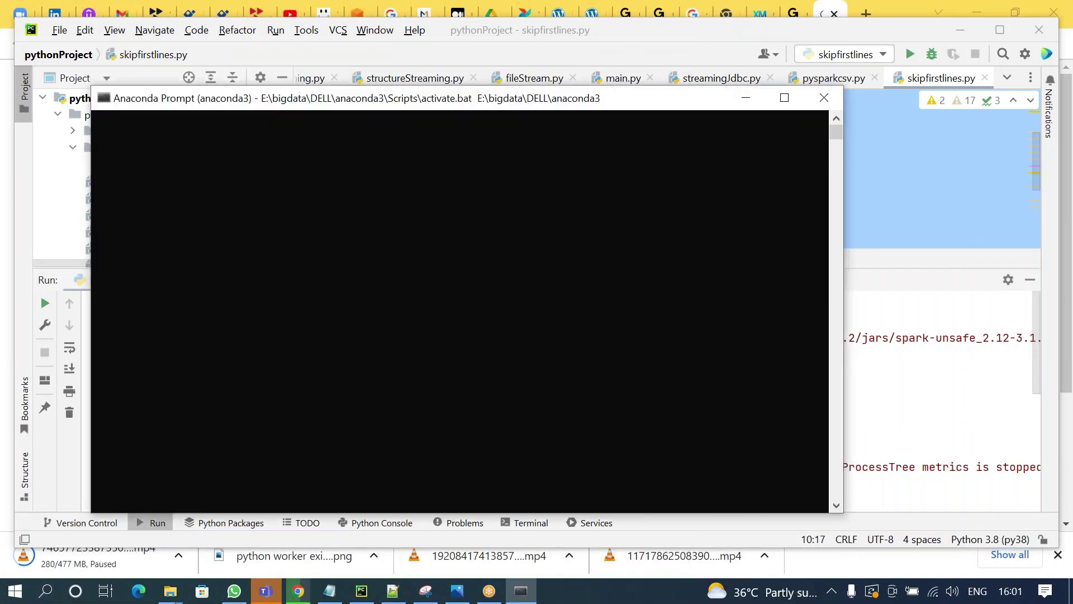
pyautogui.write('cond')
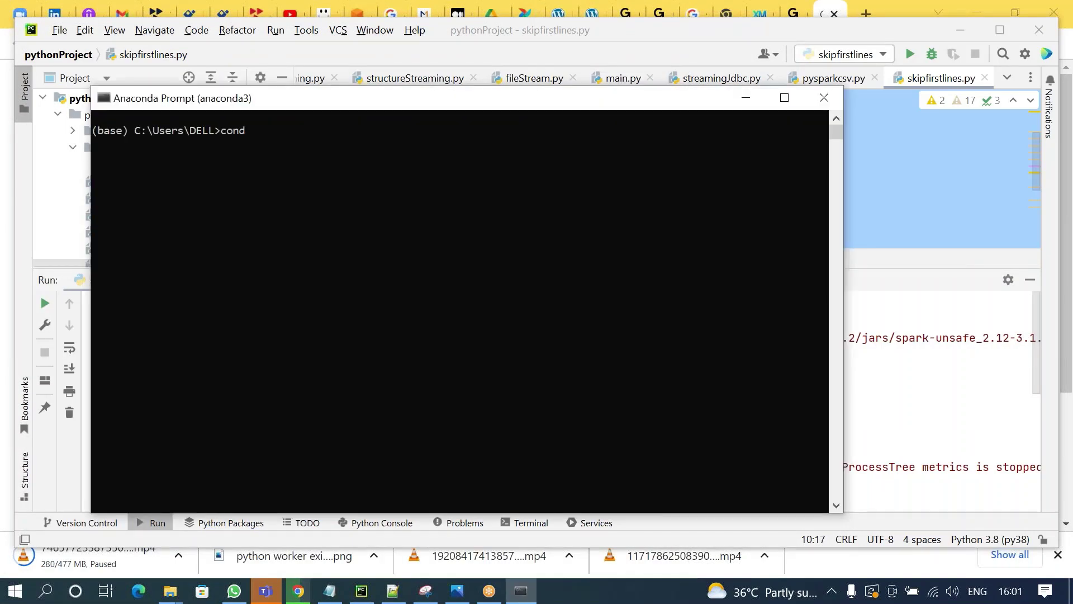
pyautogui.write('a activate py38')
pyautogui.press('Return')
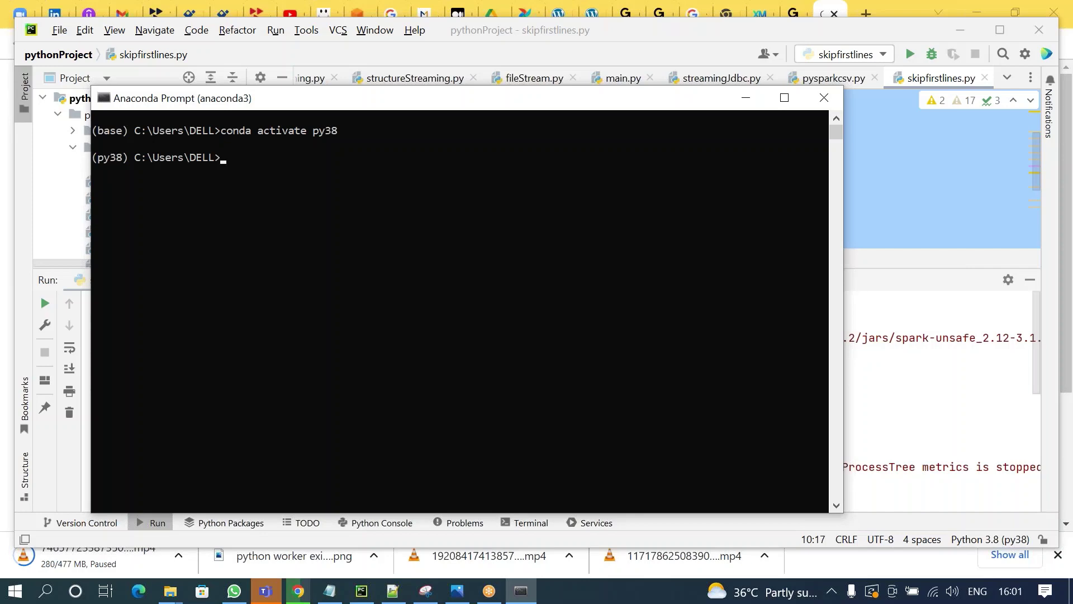
pyautogui.write('jupyter')
pyautogui.press('Return')
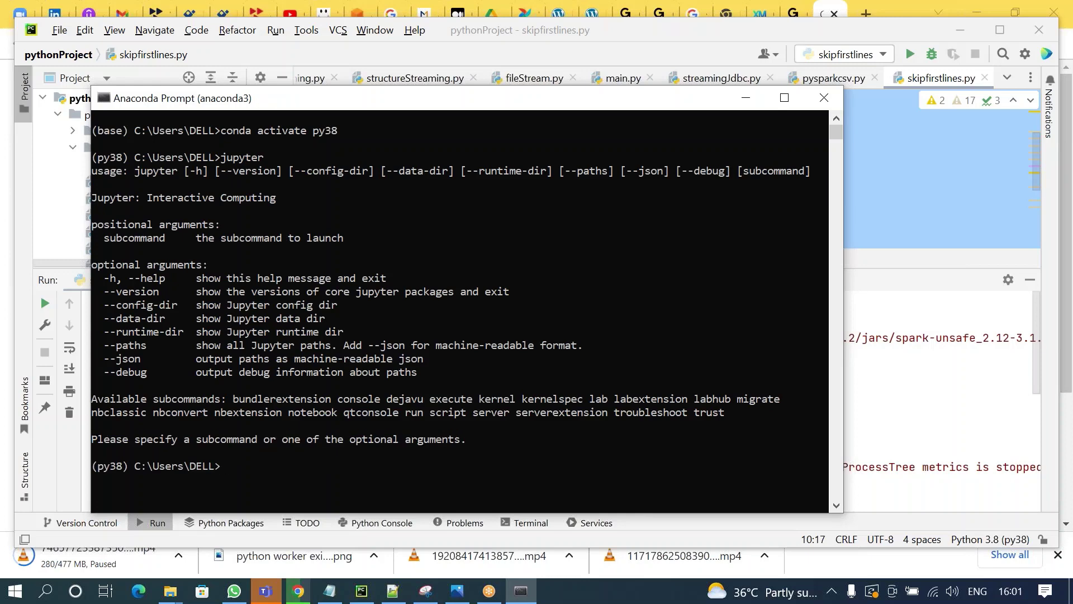
pyautogui.write('j')
pyautogui.press('BackSpace')
pyautogui.write('pip install jupyter')
pyautogui.press('Return')
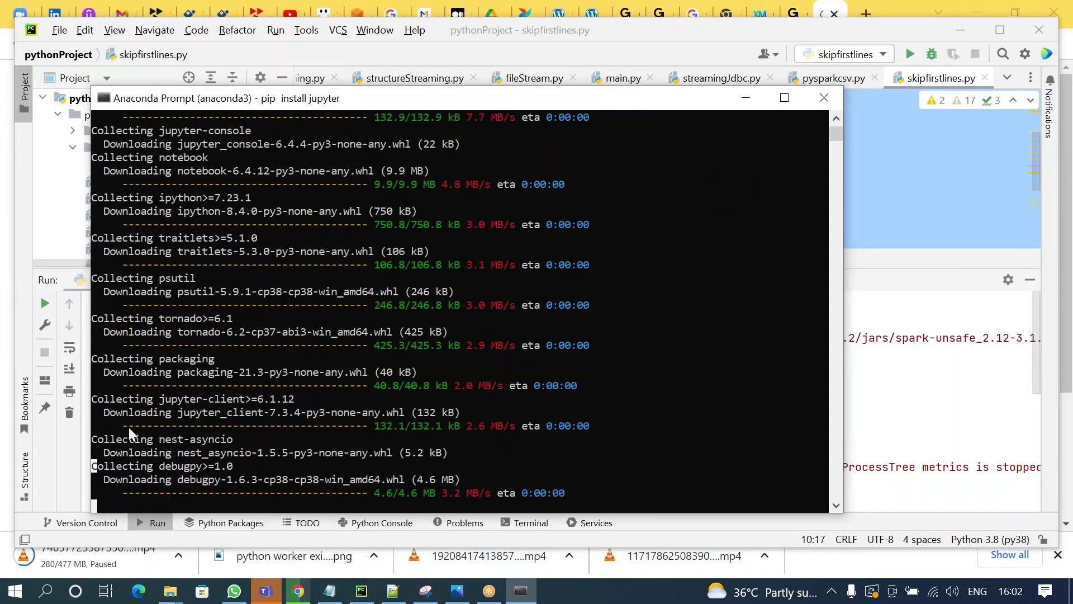
pyautogui.click(392, 593)
# Step: Start a new note with the conda create, conda activate and pip install jupyter commands
pyautogui.hotkey('ctrl', 'n')
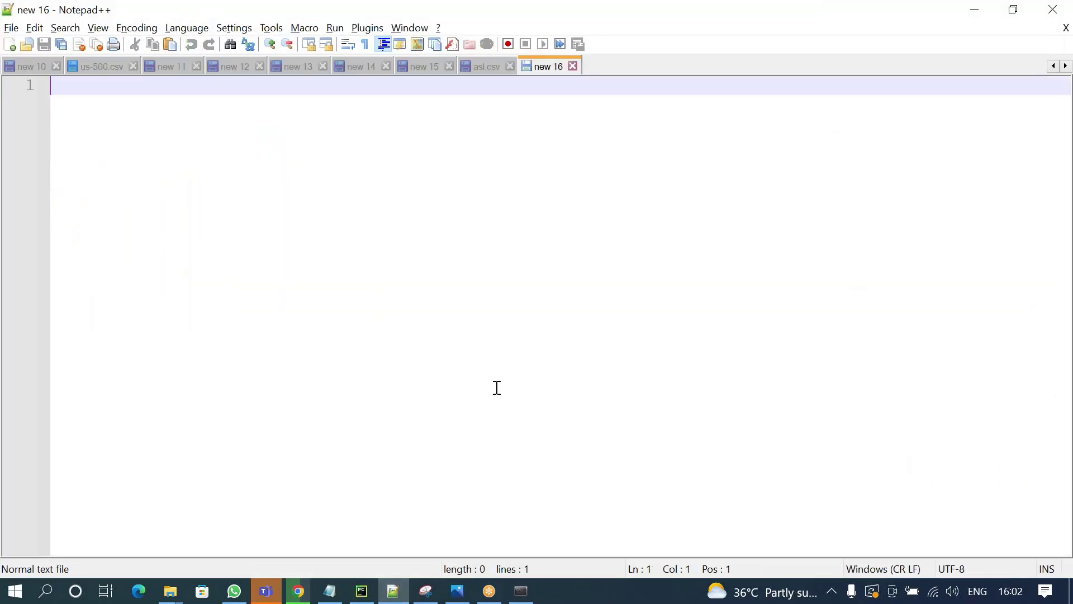
pyautogui.write('pip install jupyter')
pyautogui.press('Home')
pyautogui.press('Return')
pyautogui.press('Up')
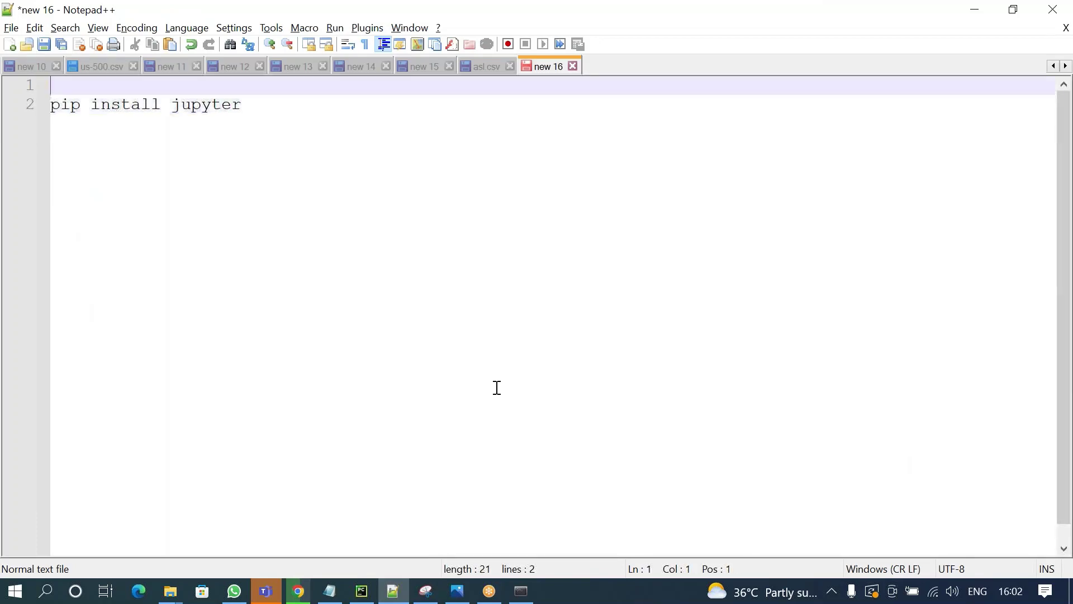
pyautogui.write('conda create -n py38 ')
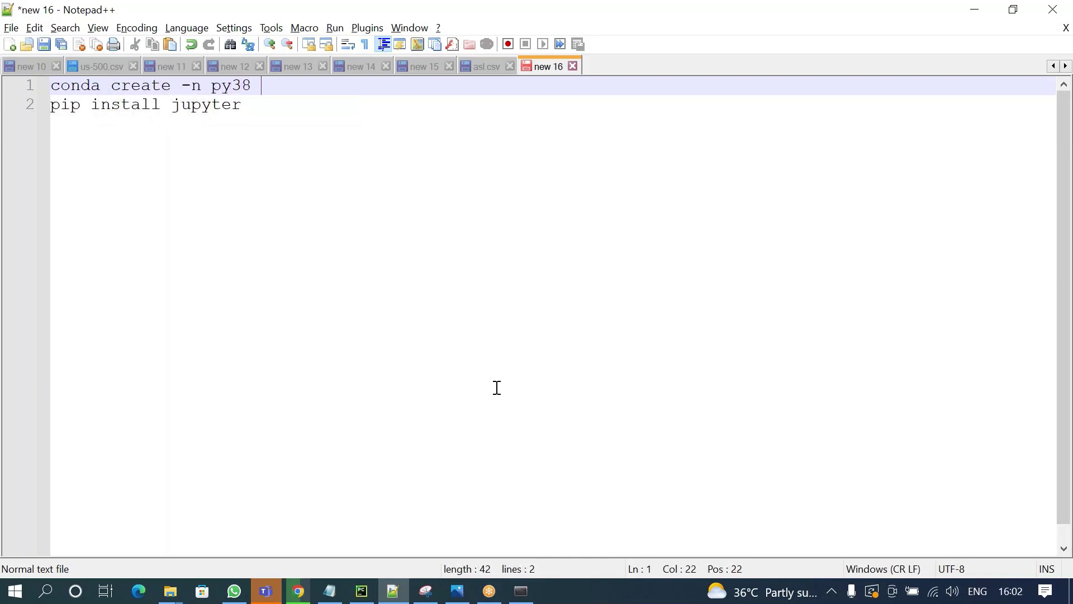
pyautogui.write('python=3.8 -y')
pyautogui.press('Return')
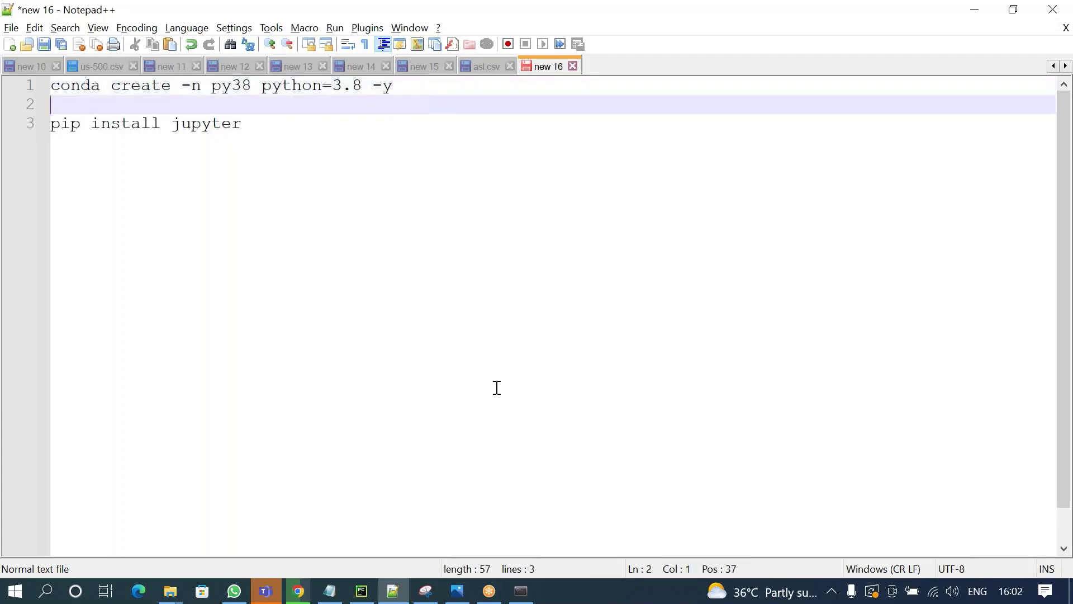
pyautogui.write('conda activate py38')
pyautogui.press('Escape')
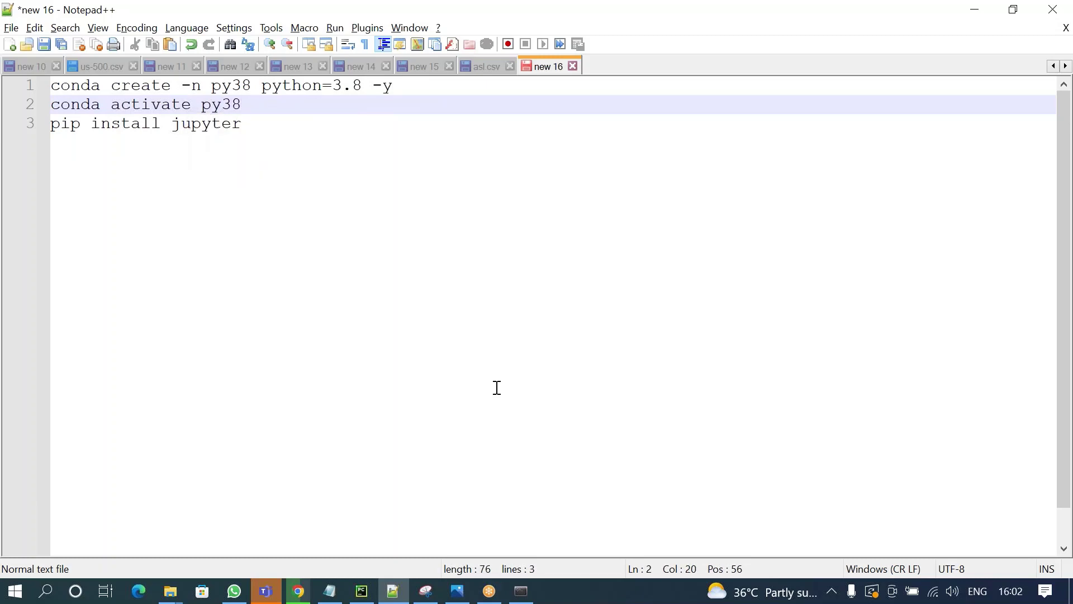
pyautogui.press('Down')
pyautogui.press('Return')
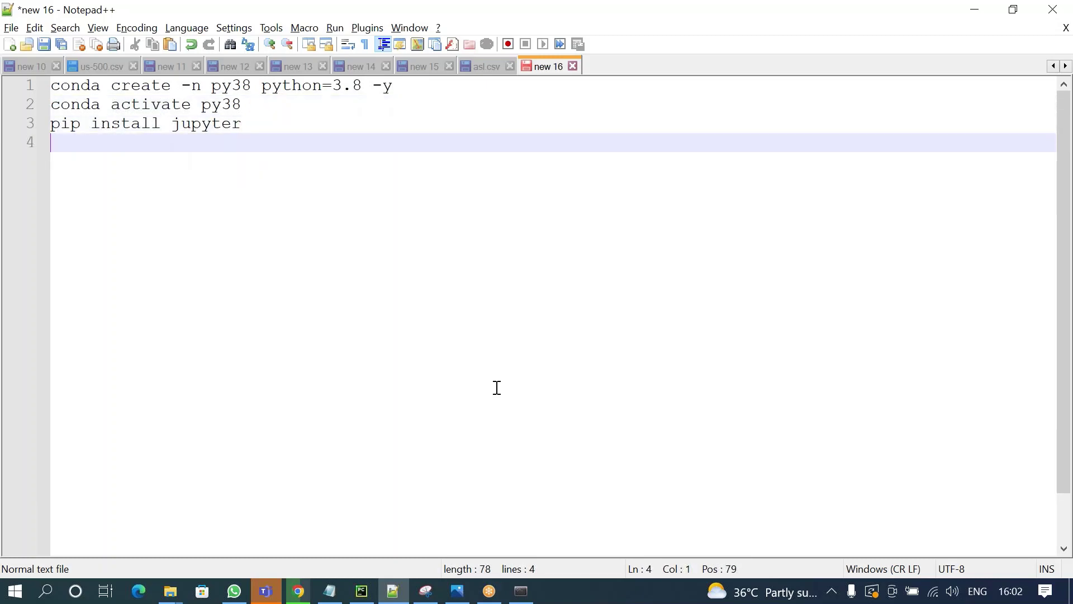
# Step: Check the install progress in the console and add blank lines below the commands
pyautogui.hotkey('alt', 'Tab')
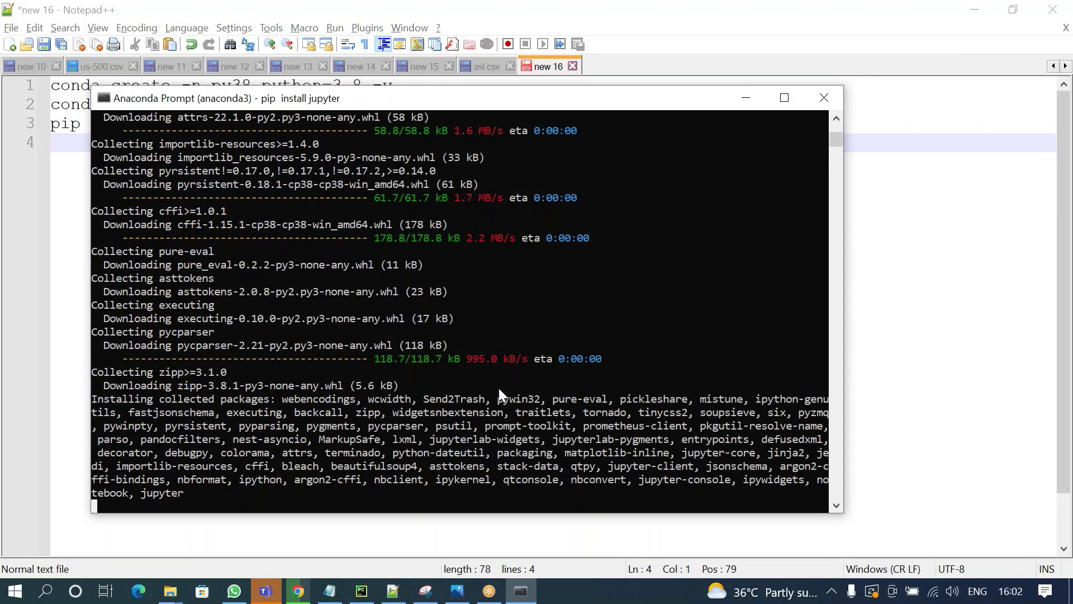
pyautogui.click(519, 387)
pyautogui.press('Escape')
pyautogui.hotkey('alt', 'Tab')
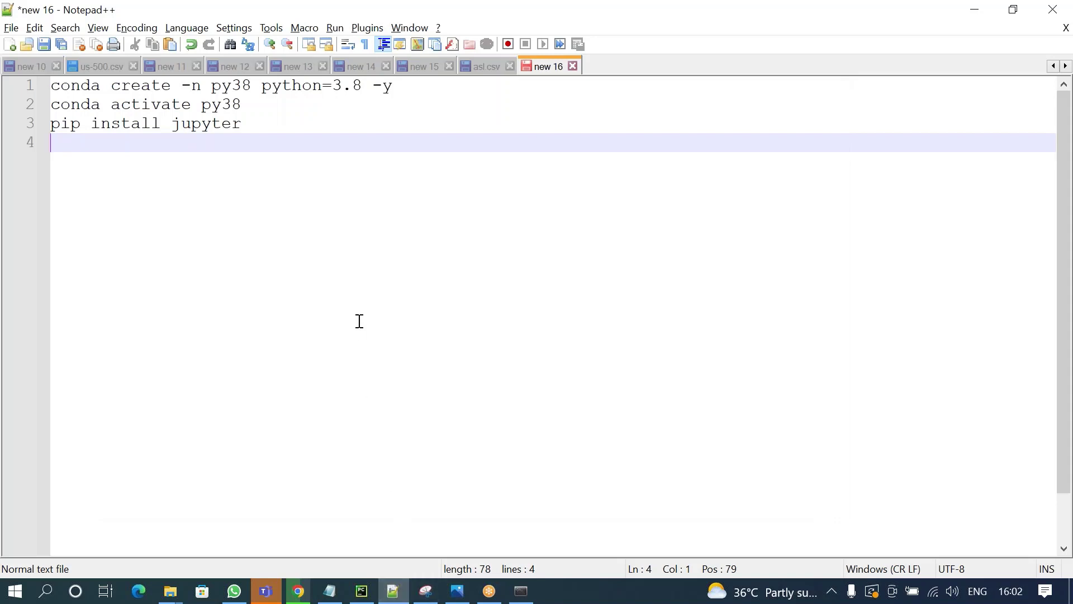
pyautogui.press('Return')
pyautogui.press('Return')
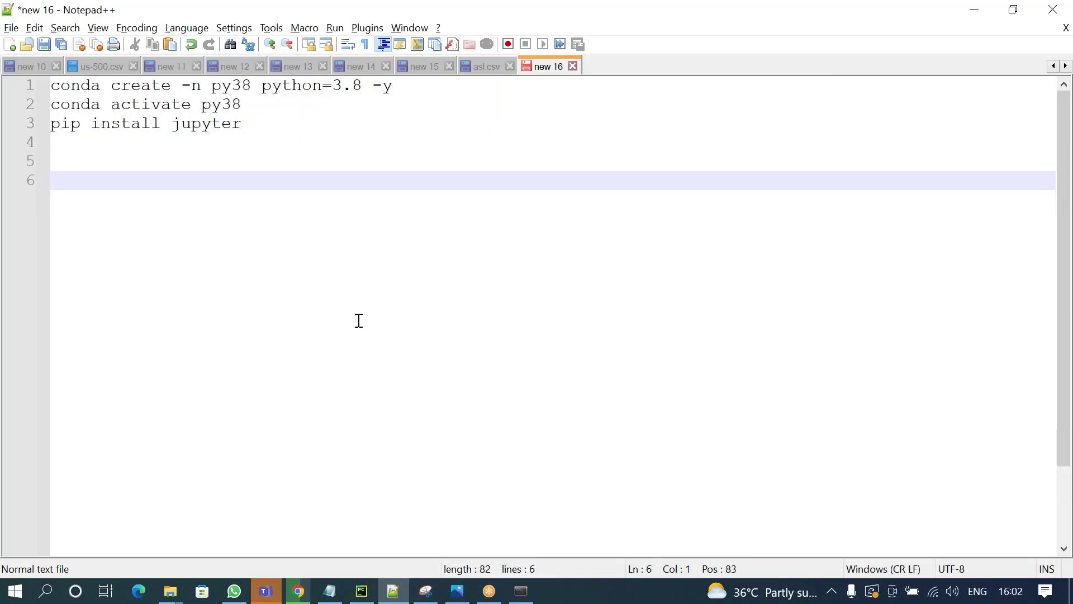
pyautogui.write('pyspark')
pyautogui.press('Return')
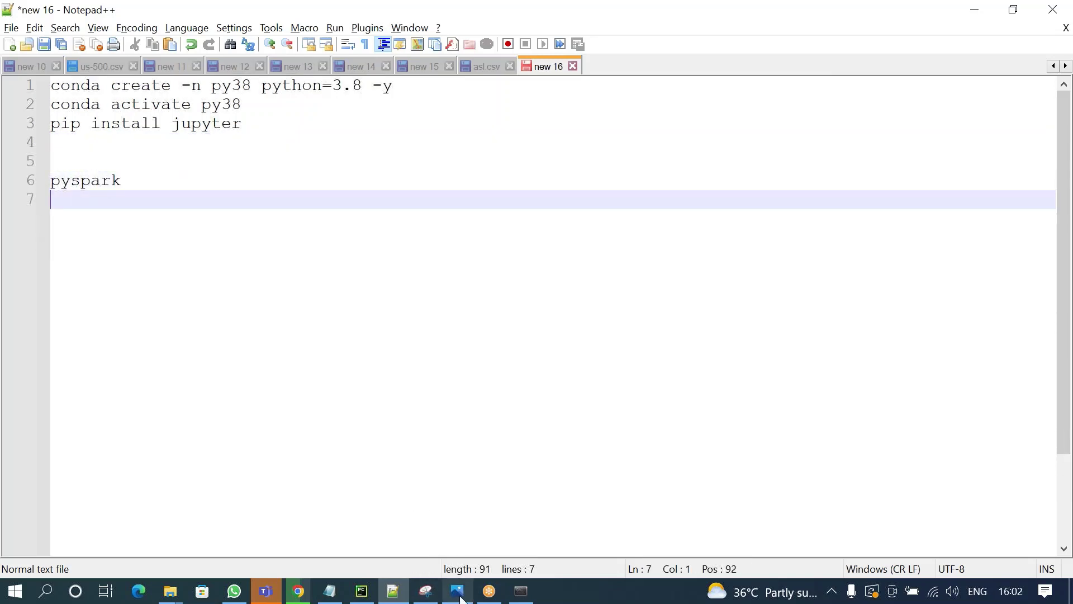
pyautogui.click(116, 150)
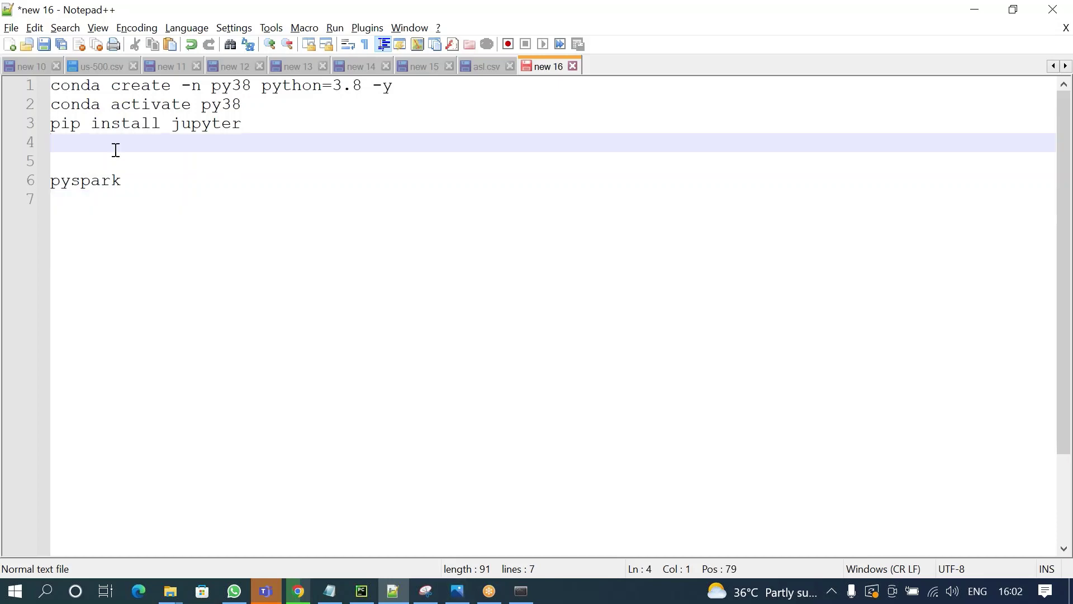
pyautogui.press('Return')
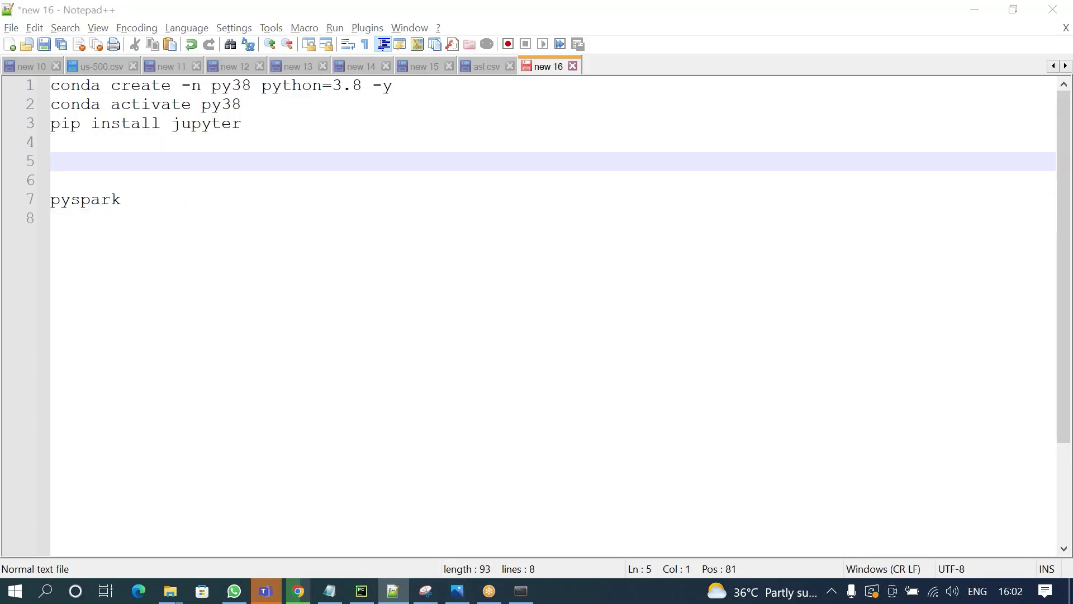
# Step: Add an empty PYSPARK_DRIVER_PYTHON line and paste two copies of it below
pyautogui.hotkey('alt', 'Tab')
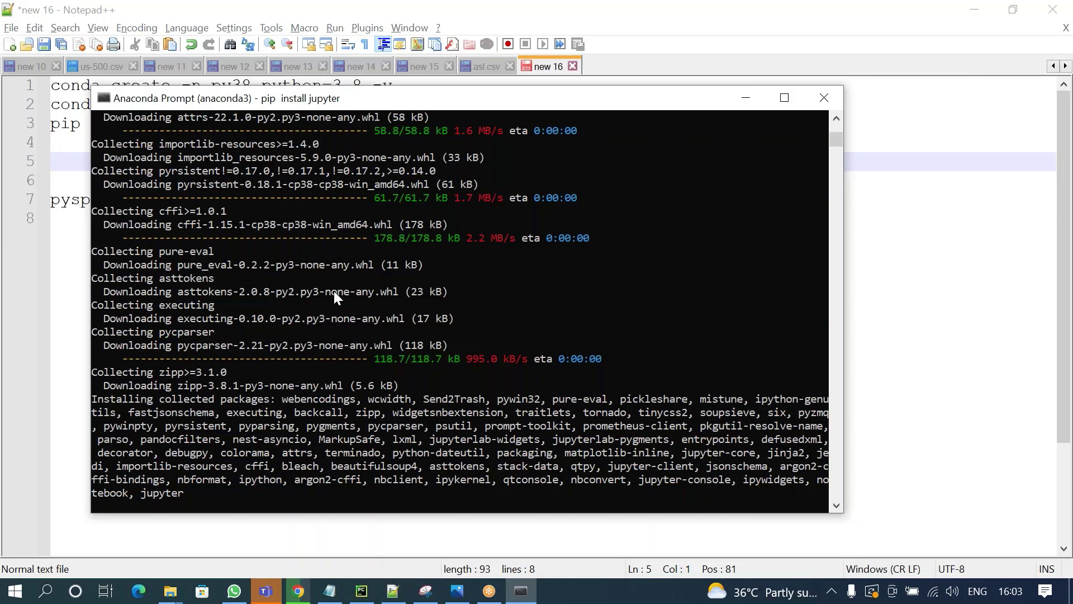
pyautogui.click(439, 305)
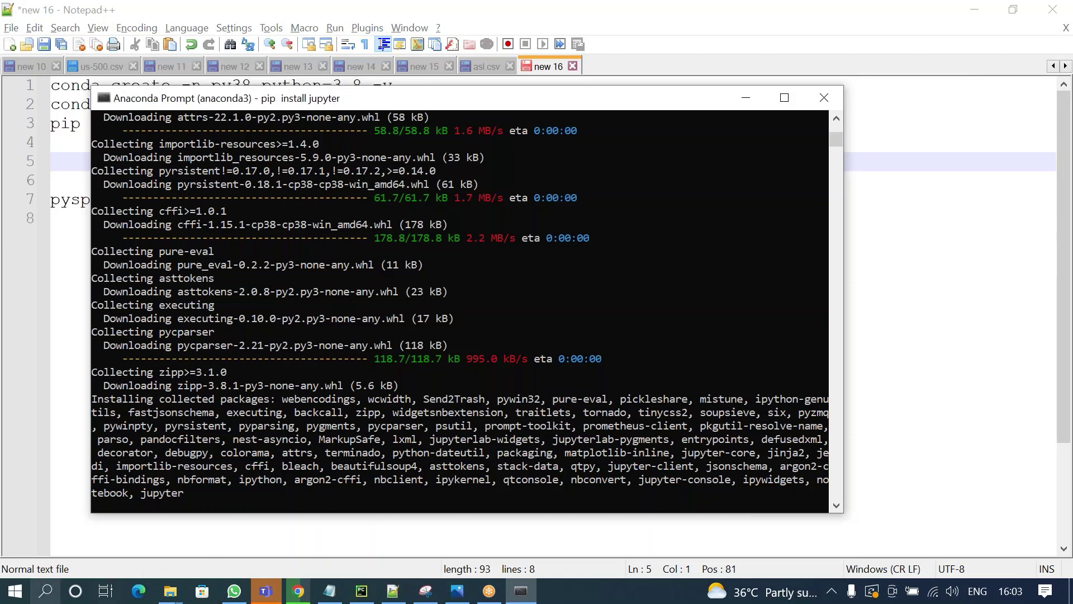
pyautogui.click(65, 589)
pyautogui.hotkey('alt', 'Tab')
pyautogui.write('PYTHON')
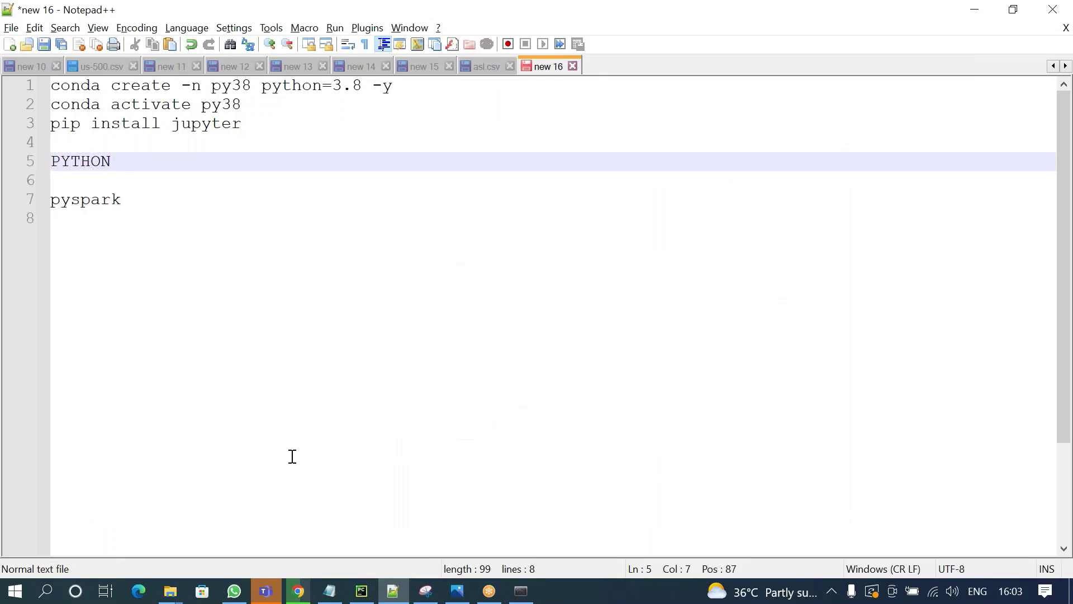
pyautogui.press('BackSpace')
pyautogui.press('BackSpace')
pyautogui.press('BackSpace')
pyautogui.press('BackSpace')
pyautogui.write('SPARK_DRIVER_PYTO')
pyautogui.press('BackSpace')
pyautogui.write('HON=""')
pyautogui.press('Return')
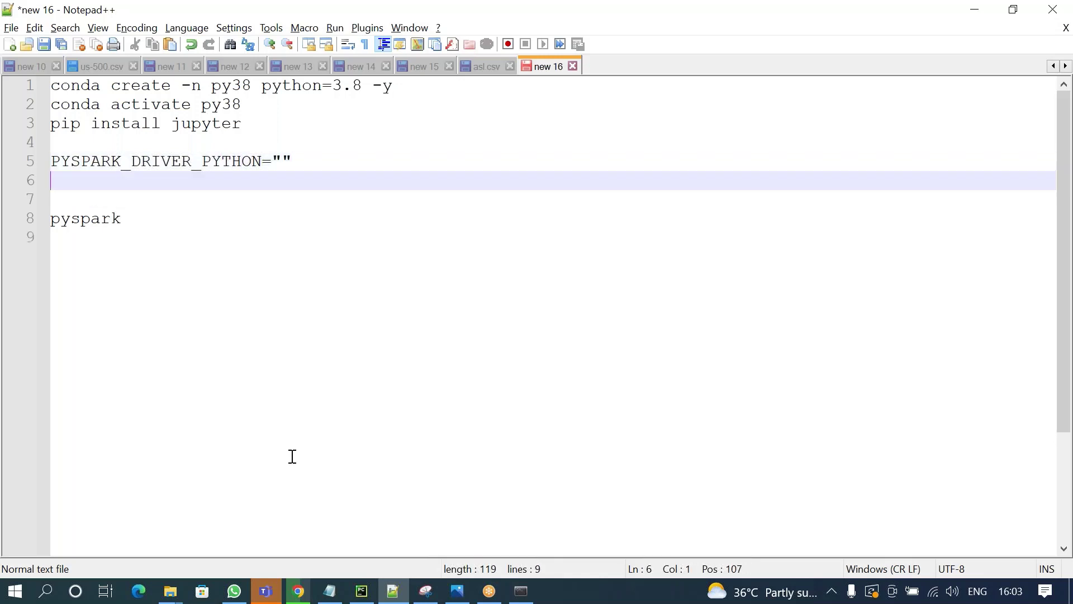
pyautogui.hotkey('shift', 'Up')
pyautogui.hotkey('ctrl', 'c')
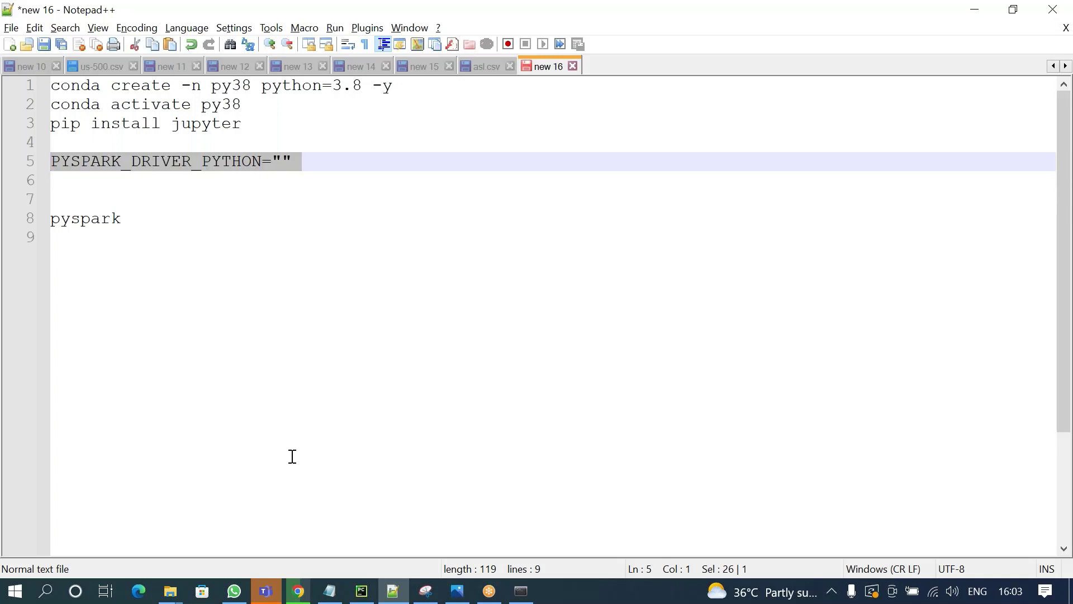
pyautogui.press('Down')
pyautogui.hotkey('ctrl', 'v')
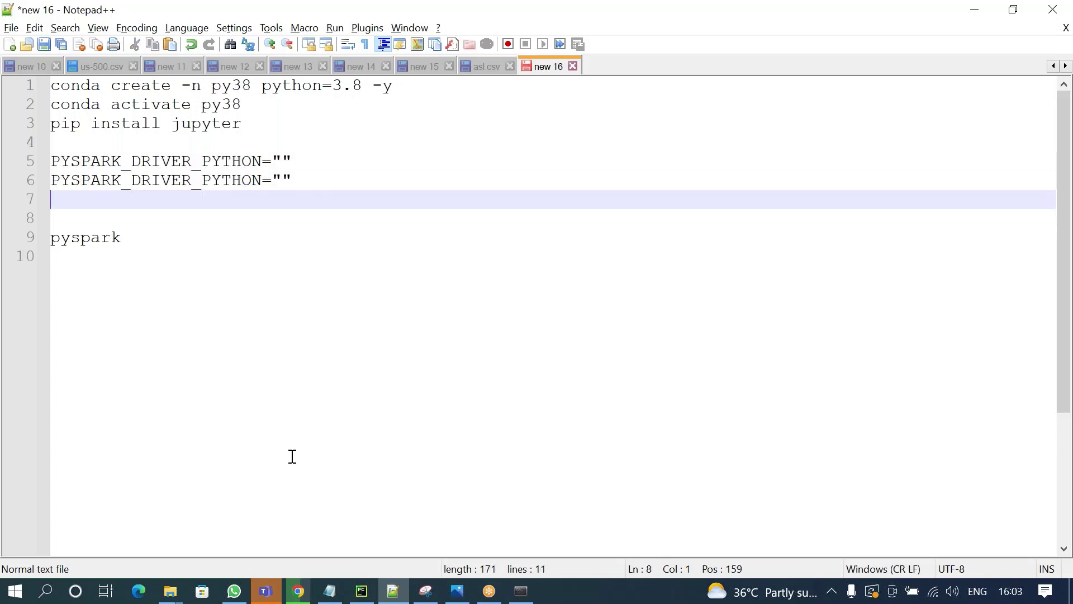
pyautogui.hotkey('ctrl', 'v')
# Step: Turn the copies into PYSPARK_PYTHON and PYSPARK_DRIVER_PYTHON_OPTS, with a pyspark line
pyautogui.press('Up')
pyautogui.press('Up')
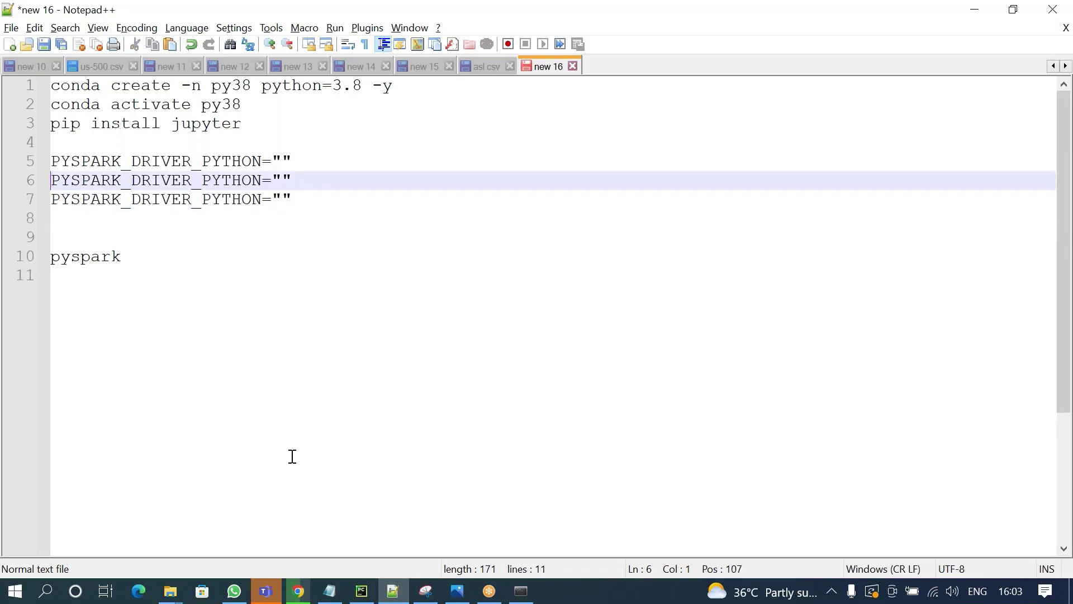
pyautogui.press('Up')
pyautogui.press('Right')
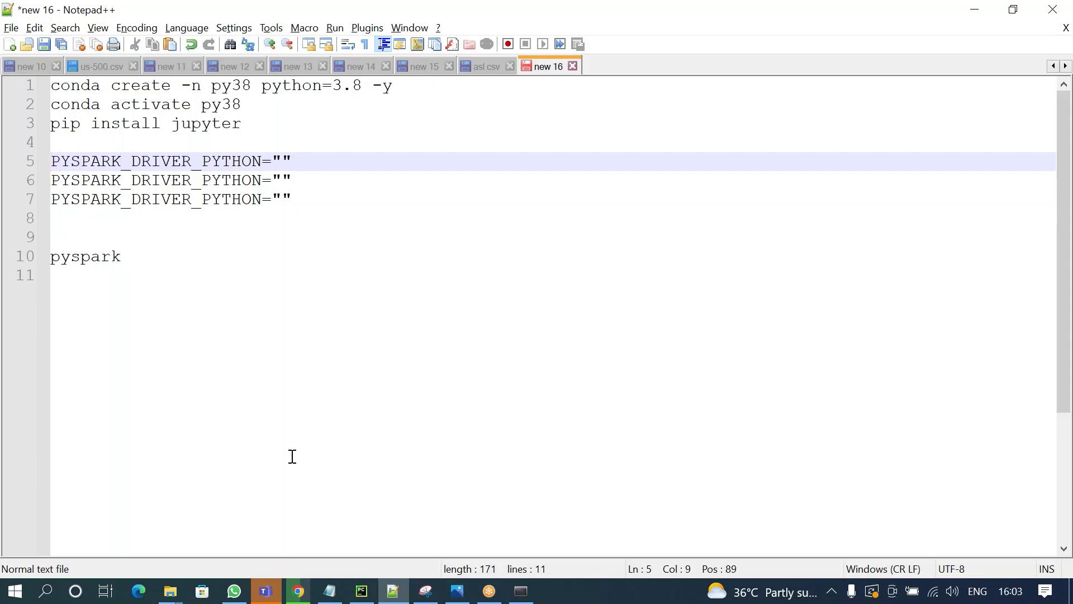
pyautogui.press('Delete')
pyautogui.press('Delete')
pyautogui.press('Delete')
pyautogui.press('Delete')
pyautogui.press('Delete')
pyautogui.press('Delete')
pyautogui.press('Delete')
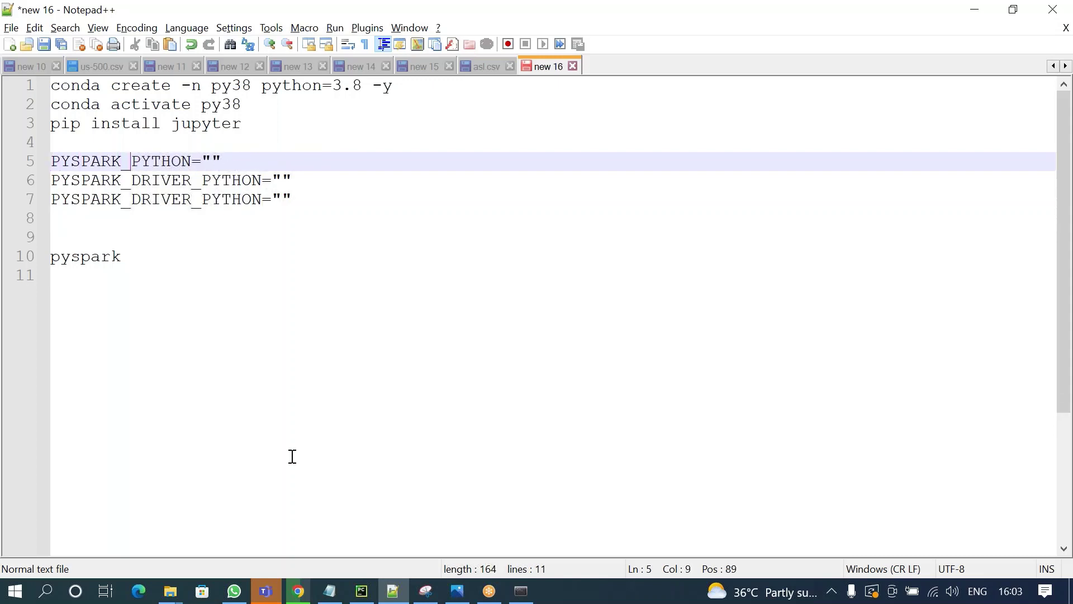
pyautogui.press('Down')
pyautogui.press('Down')
pyautogui.press('Right')
pyautogui.press('Right')
pyautogui.press('Right')
pyautogui.press('Right')
pyautogui.press('Right')
pyautogui.press('Right')
pyautogui.press('Right')
pyautogui.write('_OP')
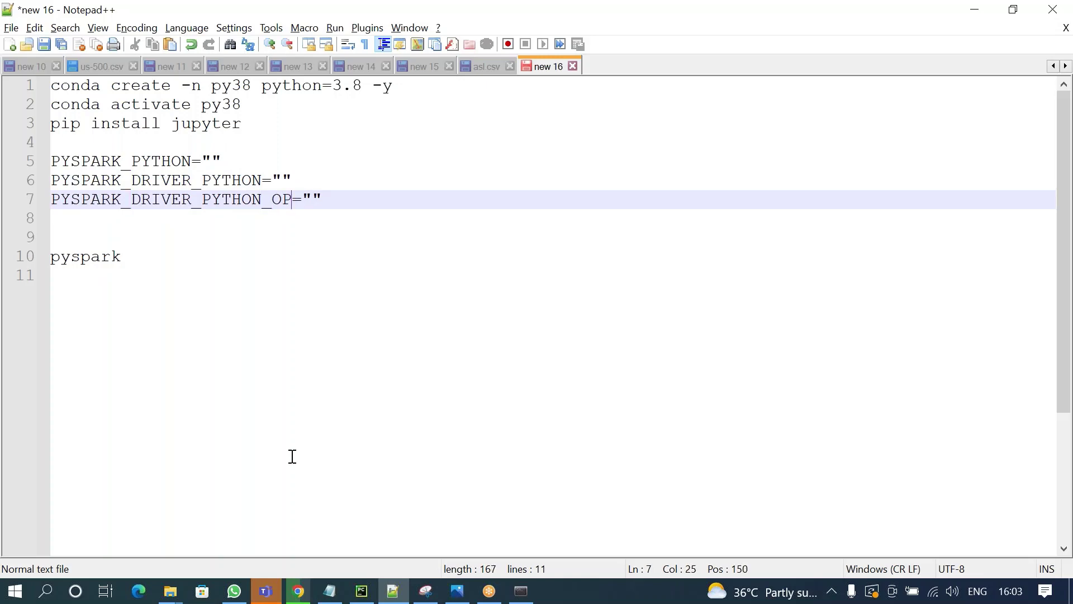
pyautogui.write('TS')
pyautogui.click(214, 162)
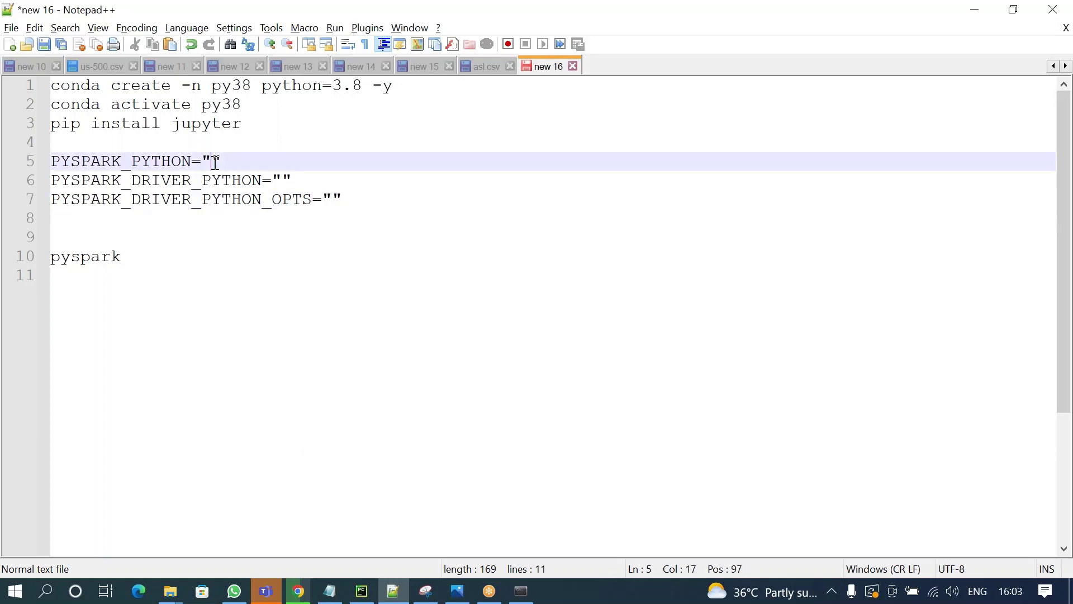
# Step: Copy the py38 python.exe path from PyCharm's run output into PYSPARK_PYTHON
pyautogui.click(362, 592)
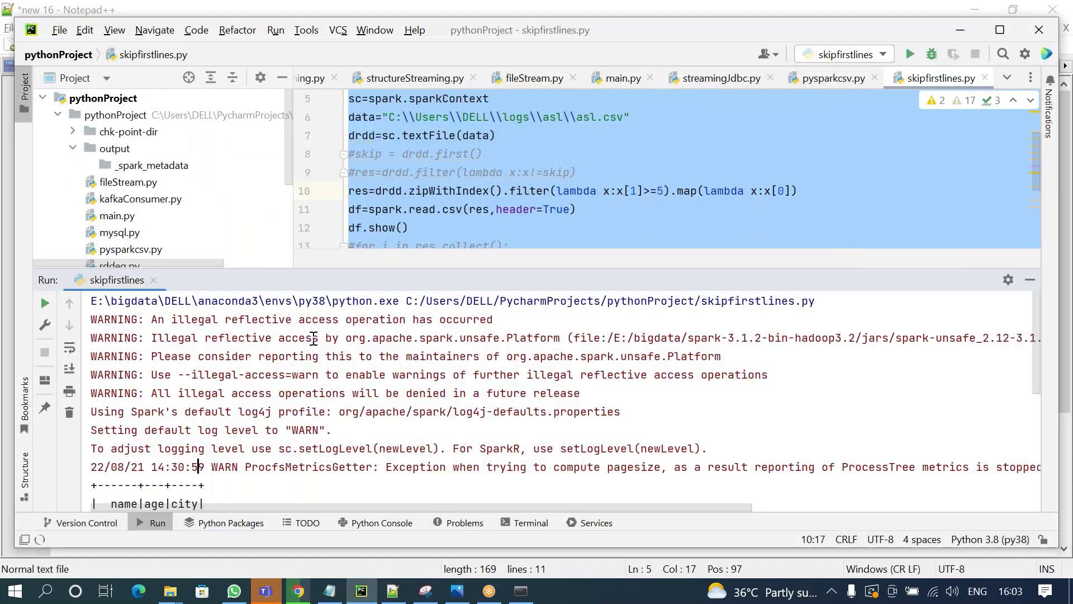
pyautogui.keyDown('shift'); pyautogui.click(401, 304); pyautogui.keyUp('shift')
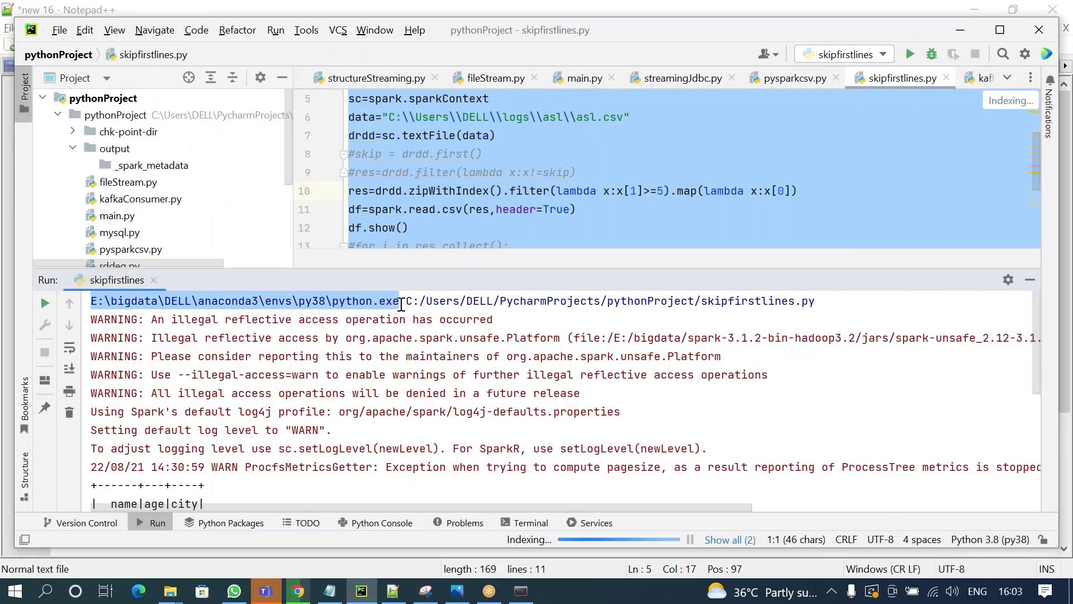
pyautogui.hotkey('ctrl', 'c')
pyautogui.hotkey('alt', 'Tab')
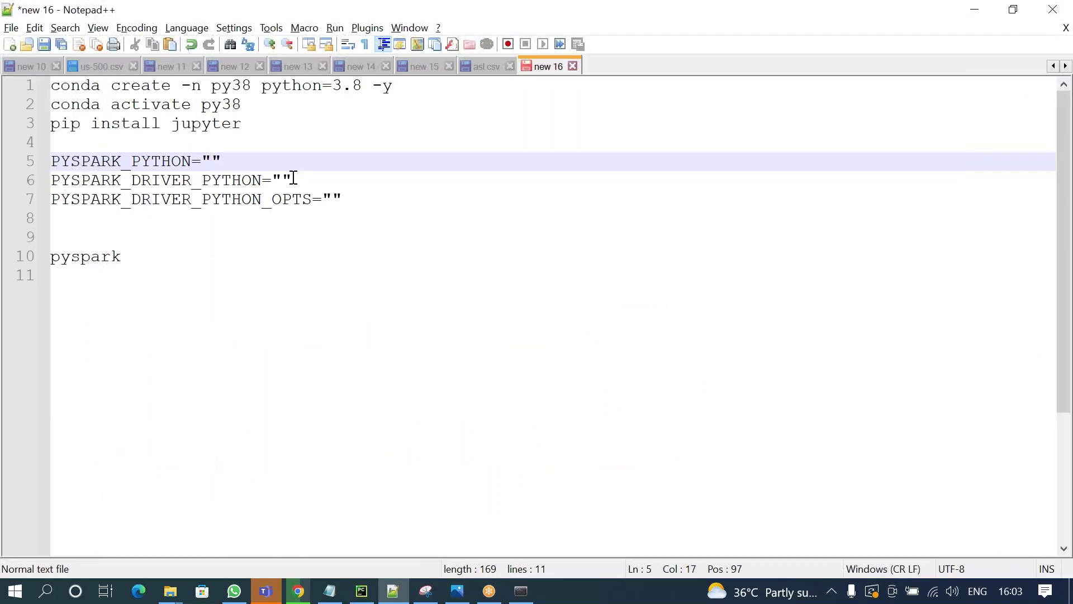
pyautogui.hotkey('ctrl', 'v')
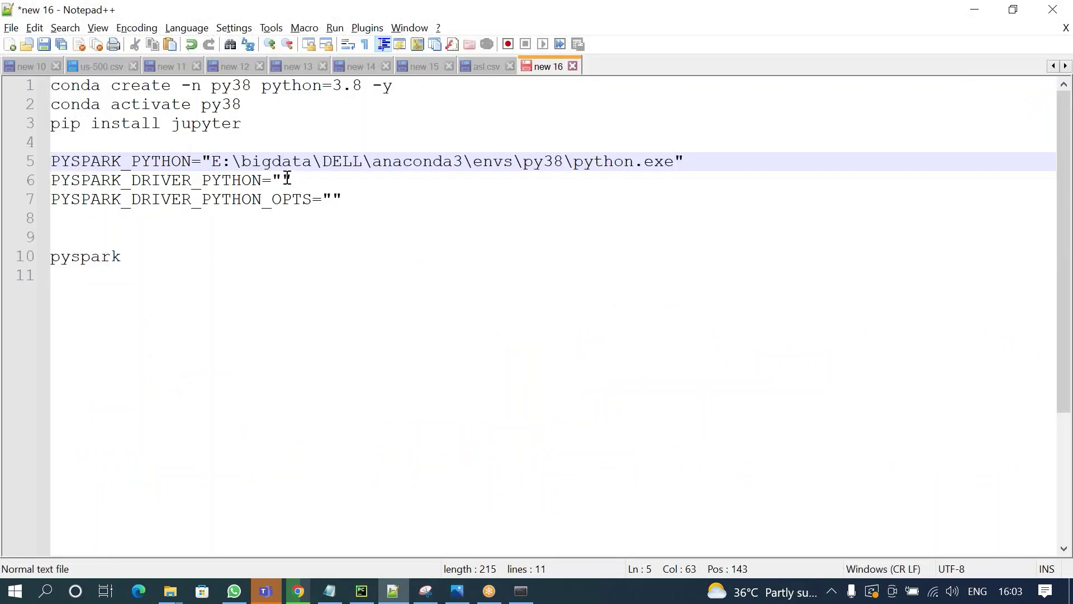
# Step: Set PYSPARK_DRIVER_PYTHON to jupyter and PYSPARK_DRIVER_PYTHON_OPTS to notebook
pyautogui.click(286, 179)
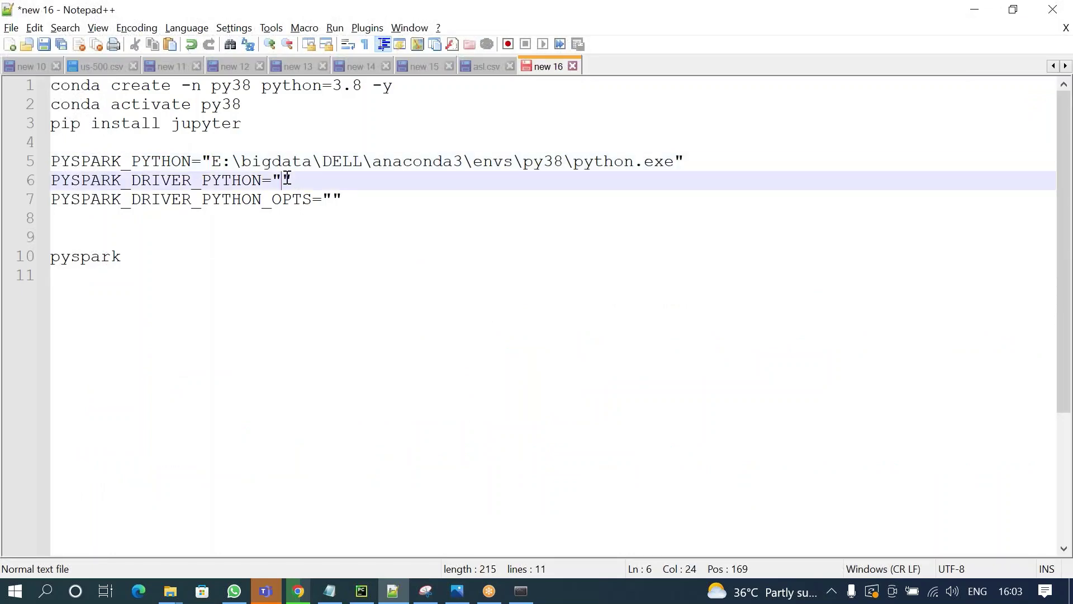
pyautogui.press('Delete')
pyautogui.press('BackSpace')
pyautogui.write('j')
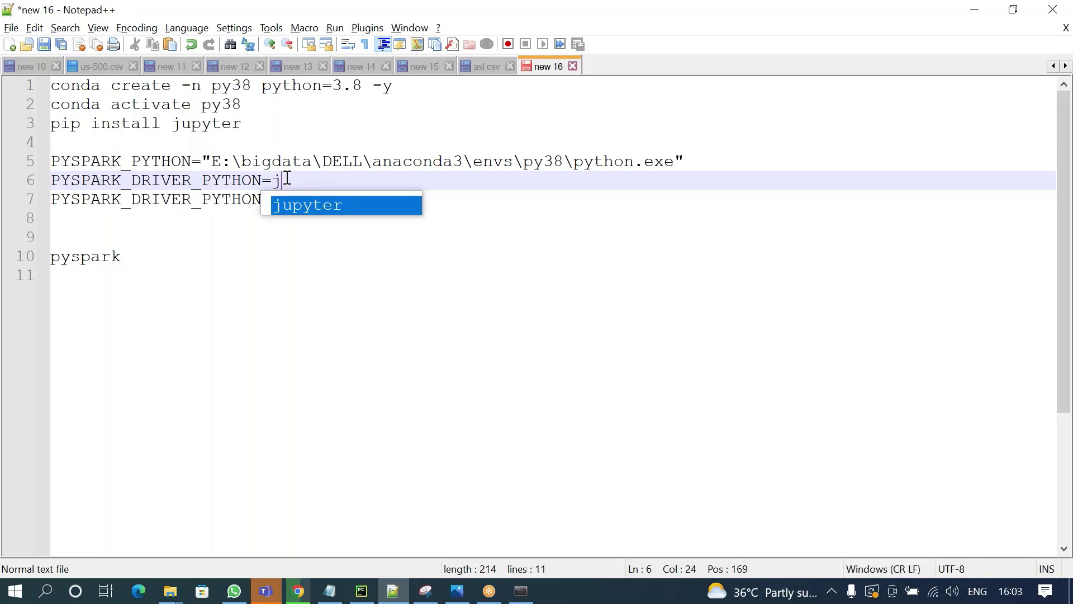
pyautogui.press('Return')
pyautogui.press('Down')
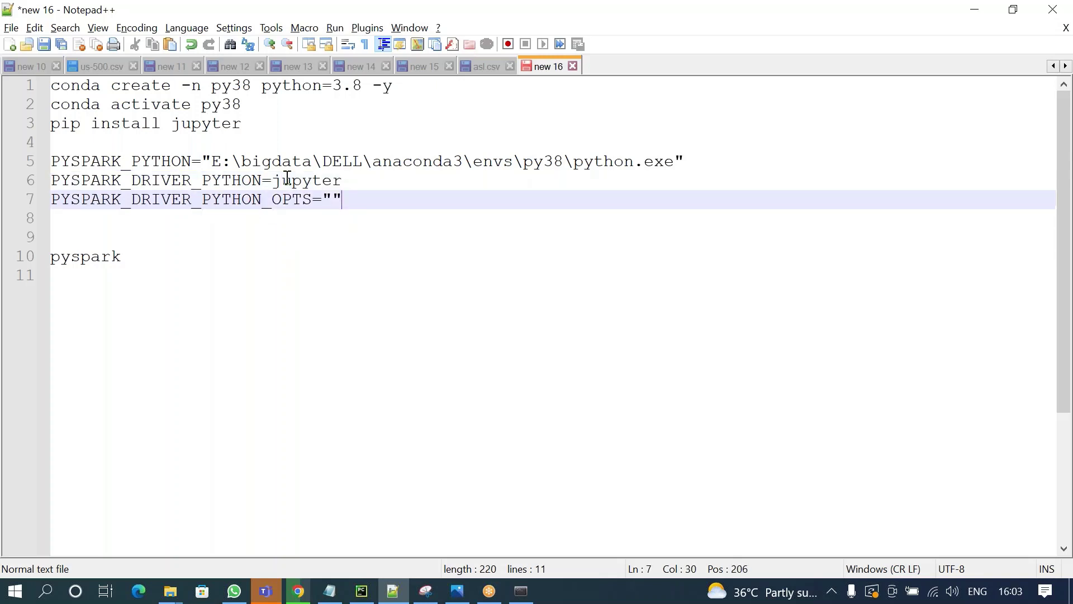
pyautogui.press('BackSpace')
pyautogui.press('BackSpace')
pyautogui.write('NOTEB')
pyautogui.press('BackSpace')
pyautogui.press('BackSpace')
pyautogui.press('BackSpace')
pyautogui.press('BackSpace')
pyautogui.press('BackSpace')
pyautogui.write('notebook')
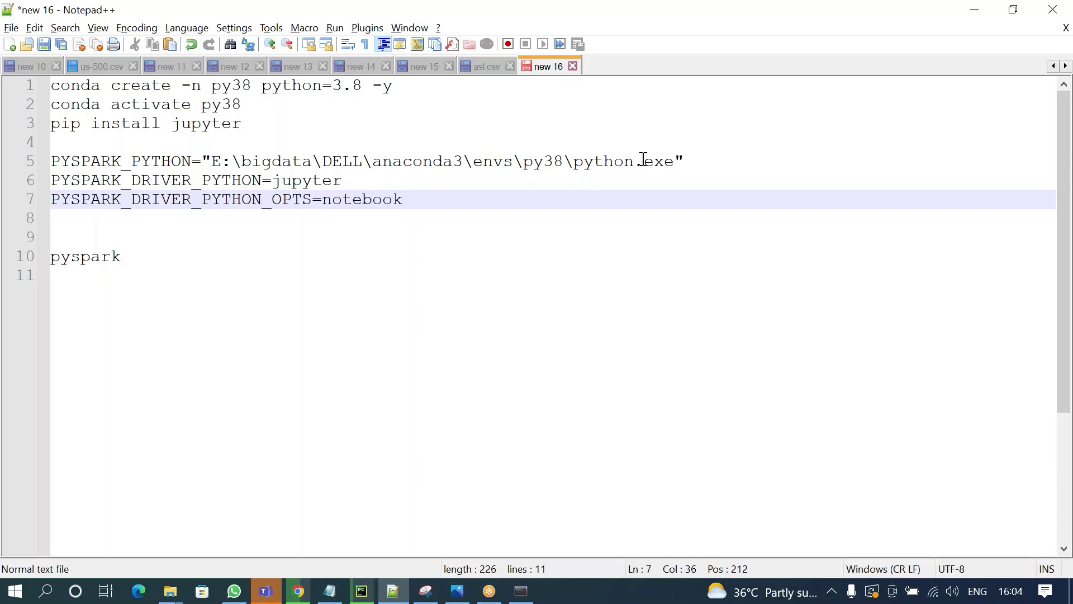
# Step: Remove the quotes around the python.exe path on line 5
pyautogui.click(695, 161)
pyautogui.press('BackSpace')
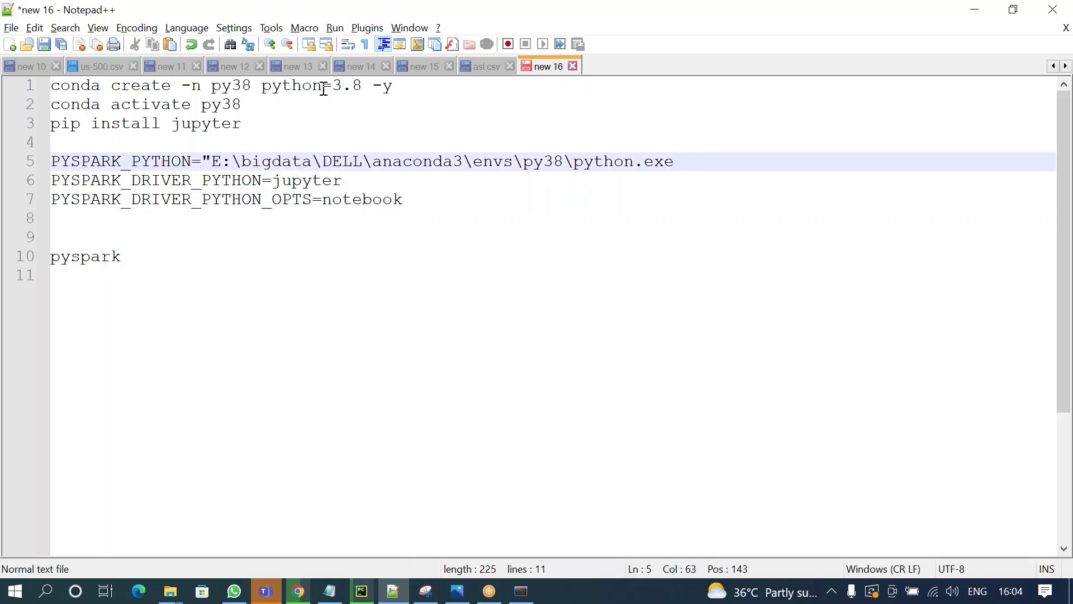
pyautogui.click(212, 160)
pyautogui.press('BackSpace')
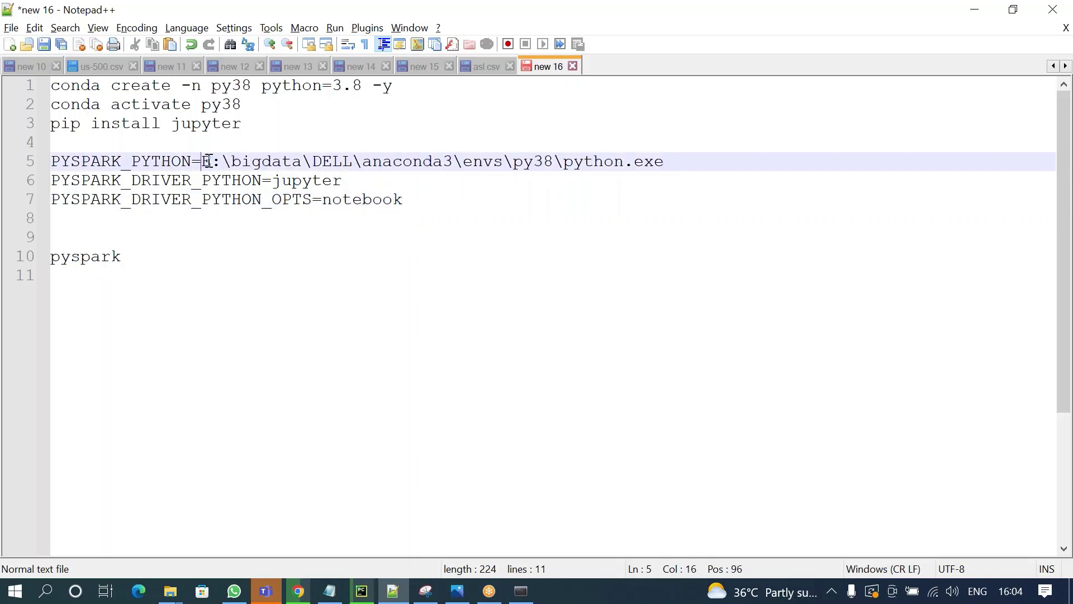
pyautogui.hotkey('alt', 'Tab')
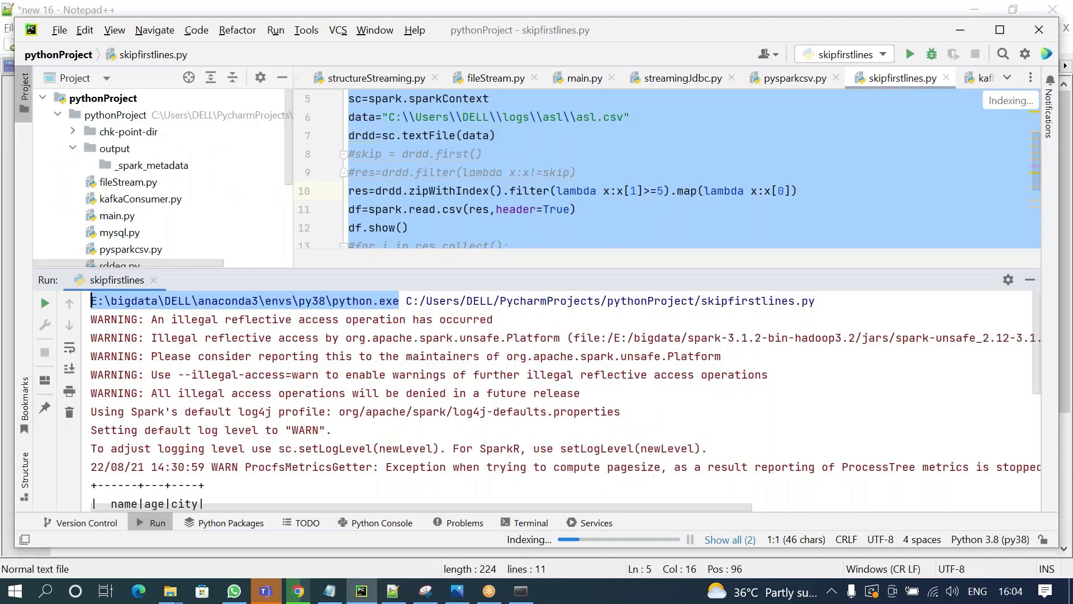
# Step: Start and quit the Python interpreter, then run pyspark in py38 to launch Jupyter
pyautogui.hotkey('alt', 'Tab')
pyautogui.press('Tab')
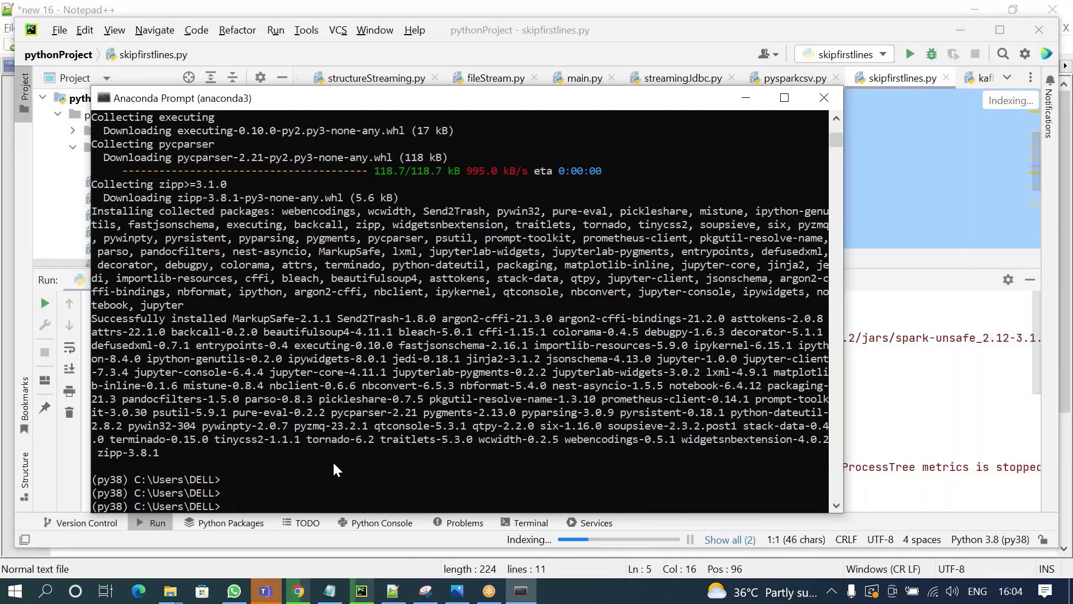
pyautogui.write('python')
pyautogui.press('Return')
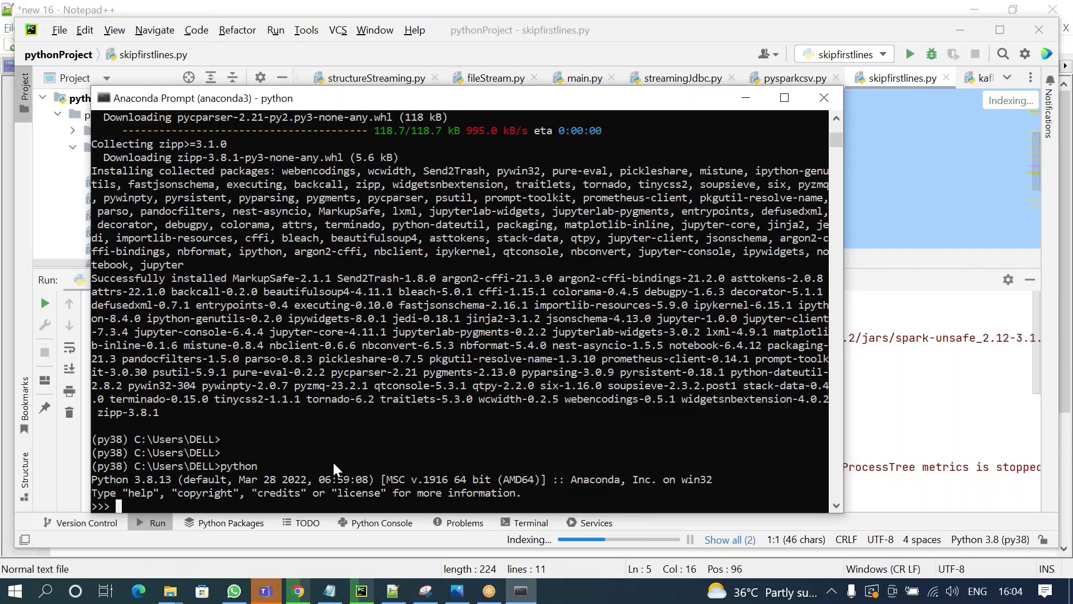
pyautogui.hotkey('ctrl', 'c')
pyautogui.hotkey('ctrl', 'd')
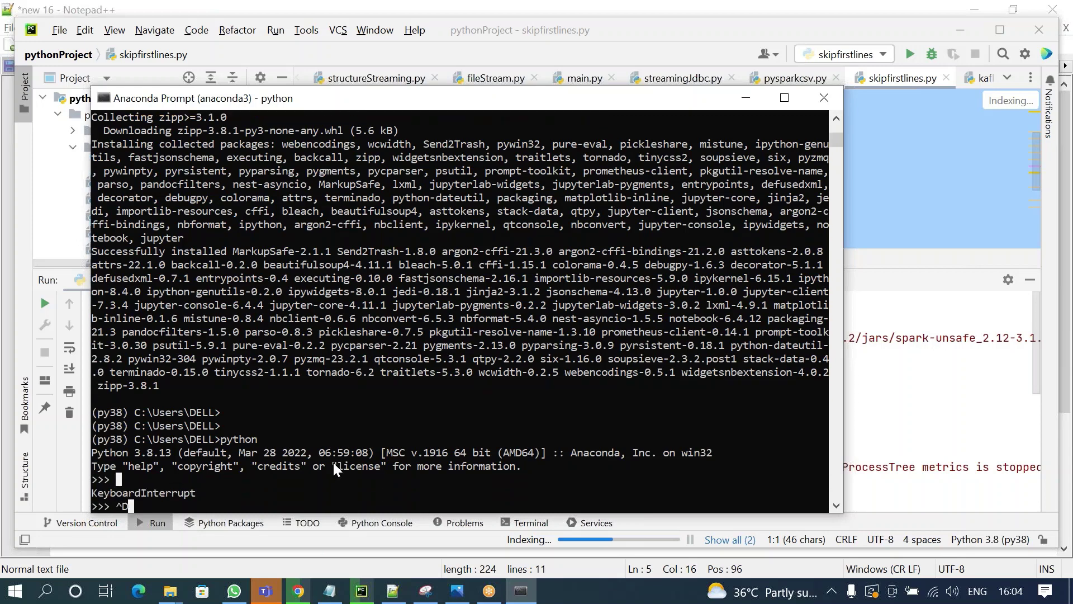
pyautogui.press('BackSpace')
pyautogui.press('BackSpace')
pyautogui.write('exit(')
pyautogui.press('Return')
pyautogui.write('pyspark')
pyautogui.press('Return')
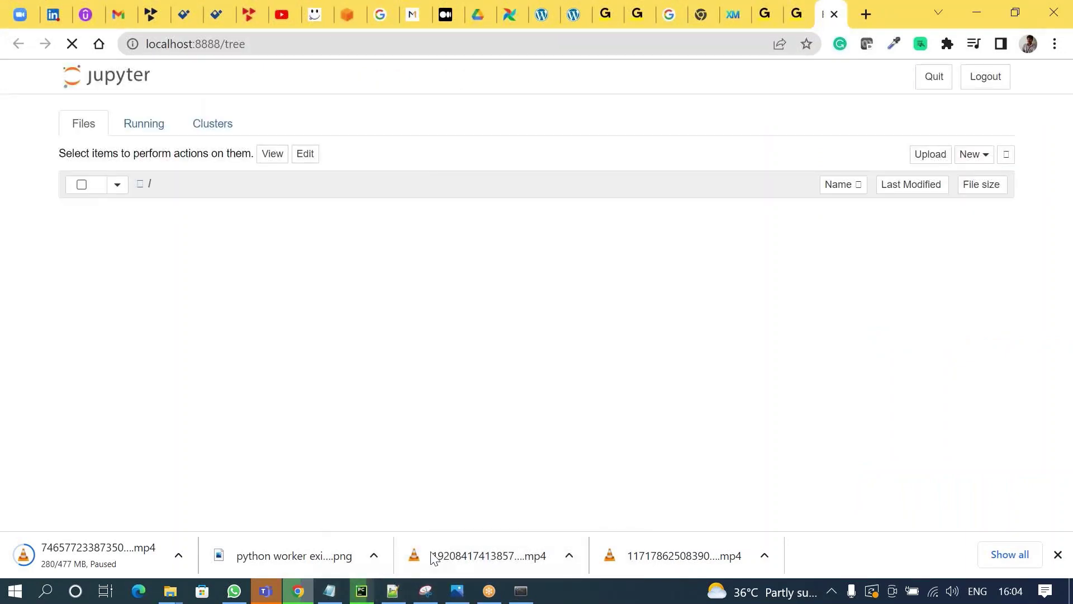
# Step: Minimize the Anaconda Prompt and choose Python 3 (ipykernel) from Jupyter's New menu
pyautogui.click(521, 591)
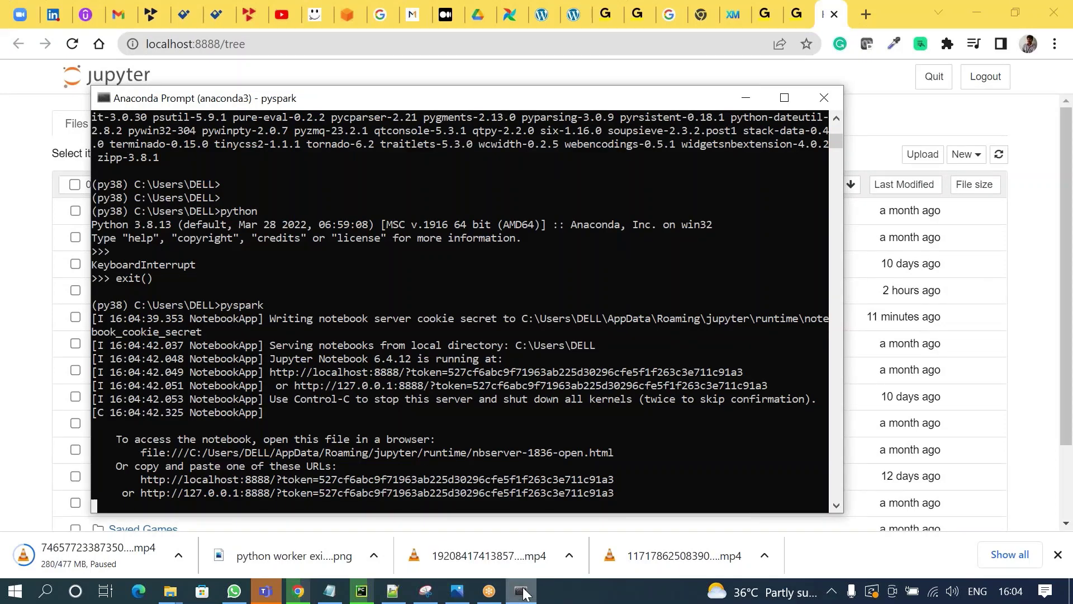
pyautogui.click(522, 592)
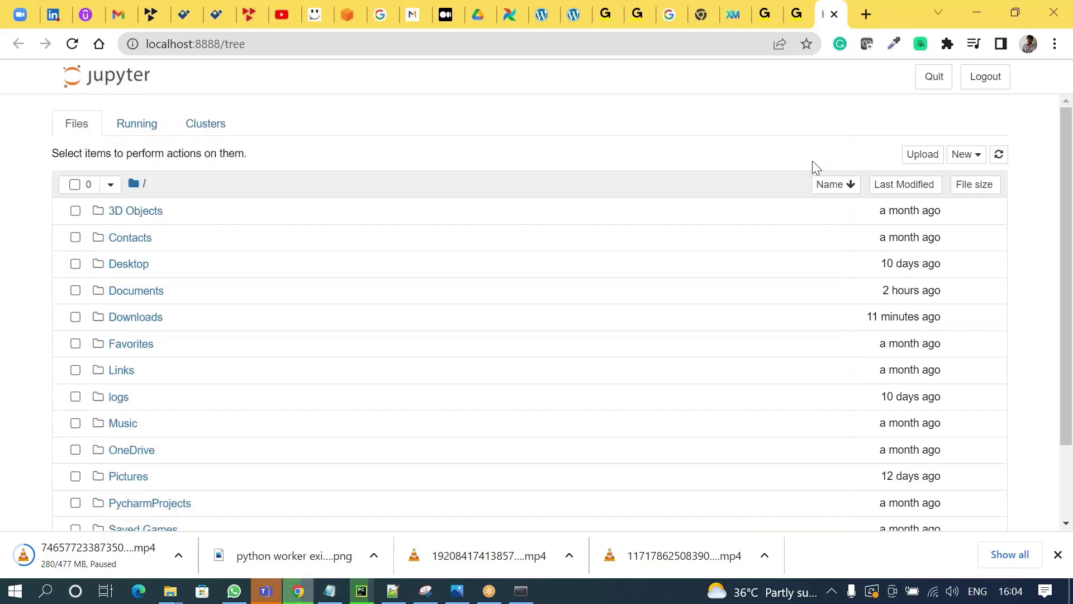
pyautogui.click(964, 157)
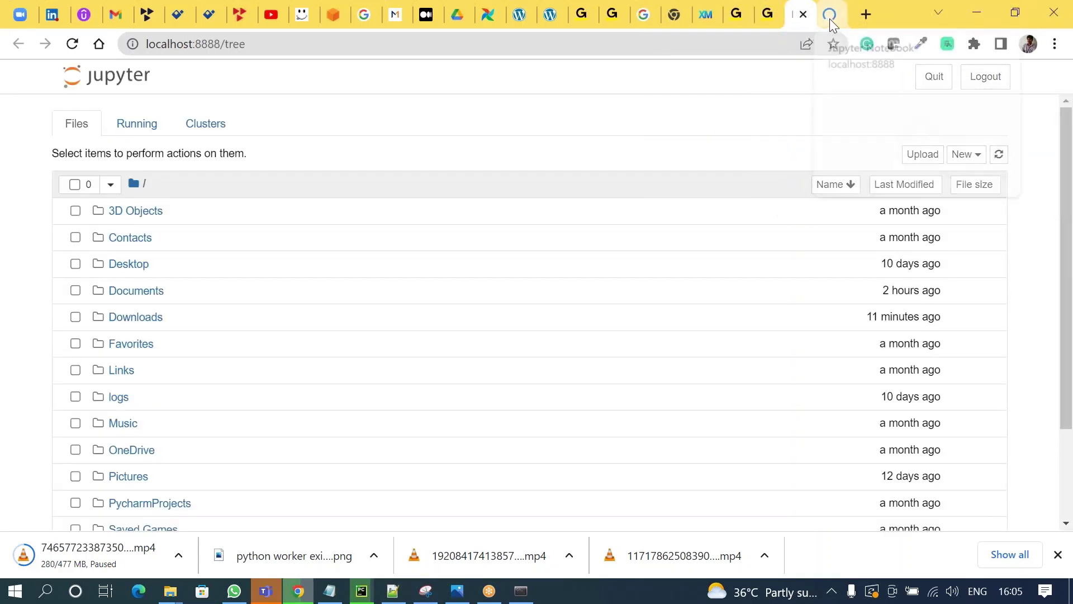
# Step: Copy the import and Spark session lines 1–6 from skipfirstlines.py in PyCharm
pyautogui.click(828, 13)
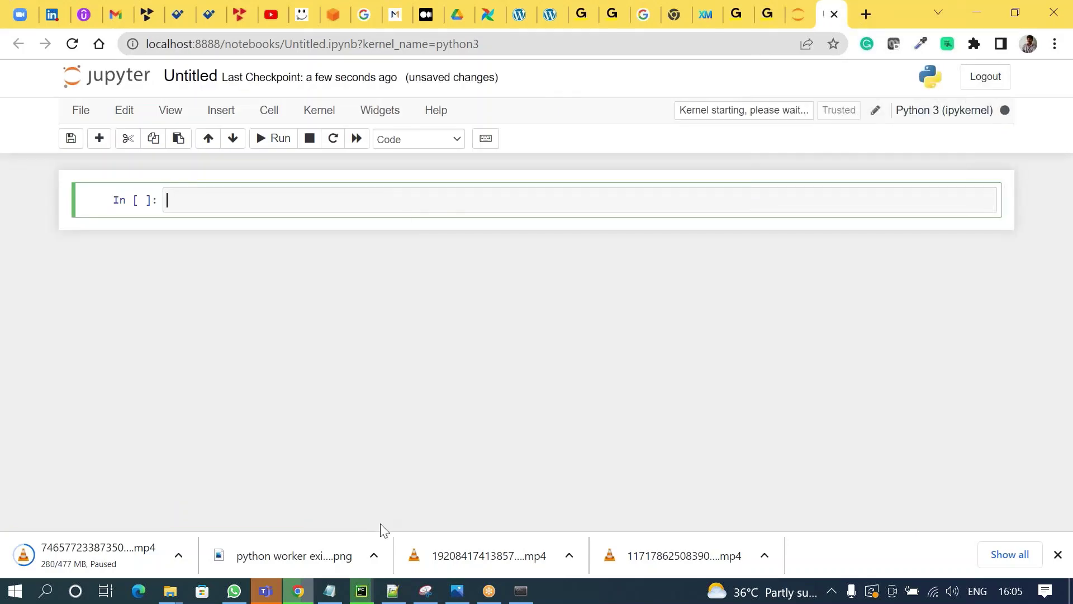
pyautogui.click(365, 592)
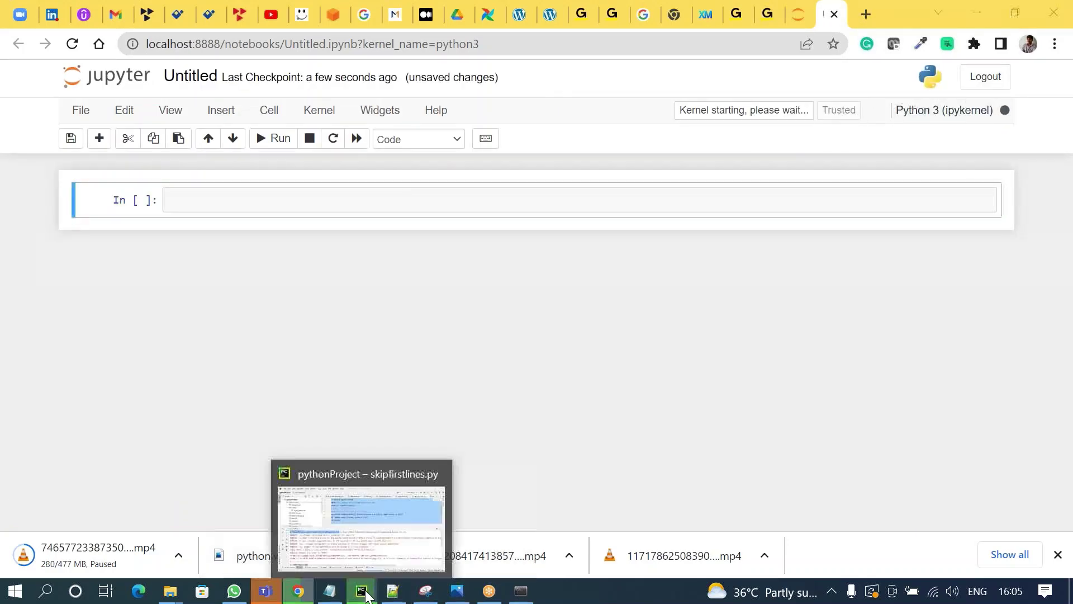
pyautogui.click(365, 592)
pyautogui.click(491, 174)
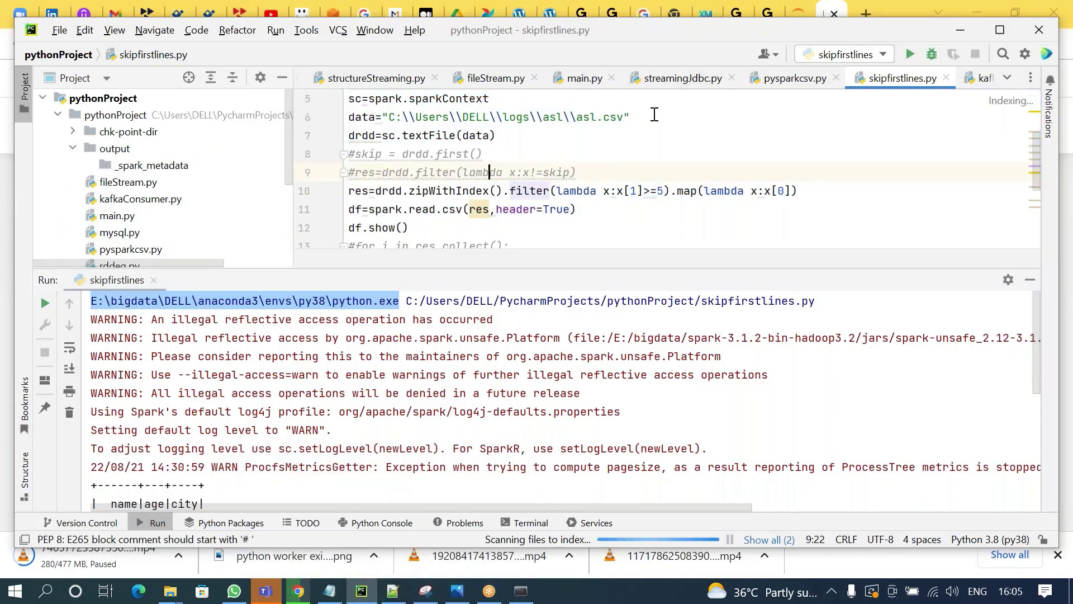
pyautogui.moveTo(654, 115)
pyautogui.mouseDown()
pyautogui.moveTo(446, 66)
pyautogui.moveTo(330, 98)
pyautogui.mouseUp()
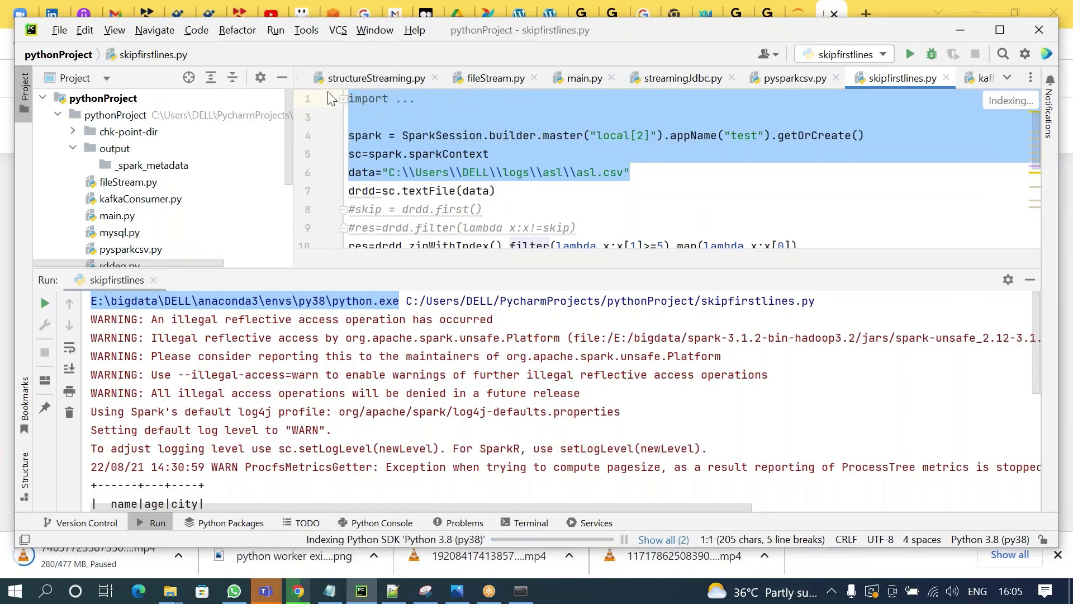
# Step: Paste the Spark setup code with the asl.csv path into the notebook cell and run it
pyautogui.hotkey('alt', 'Tab')
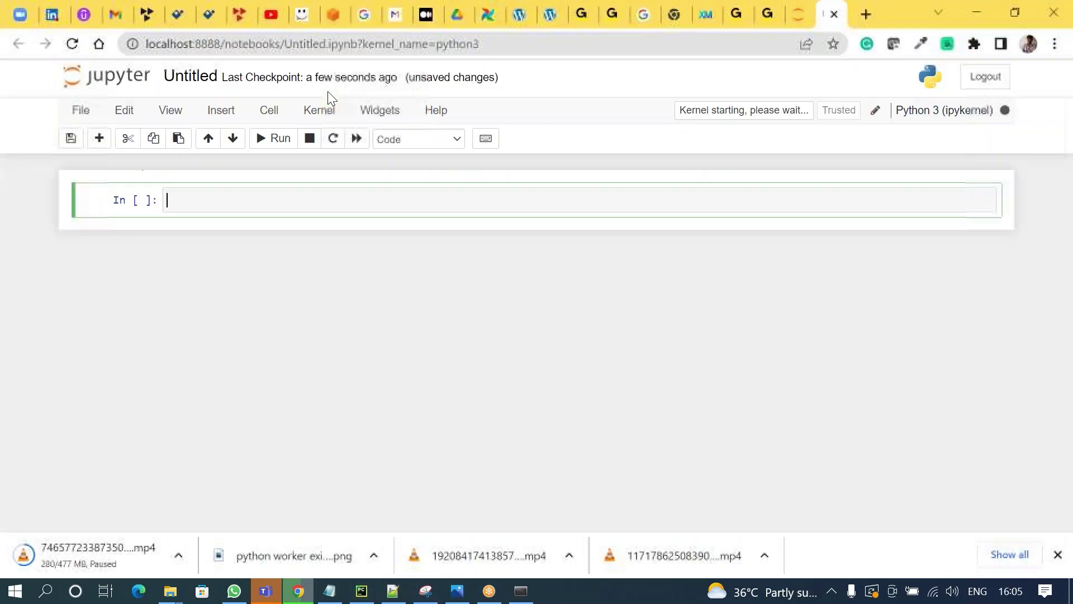
pyautogui.hotkey('ctrl', 'v')
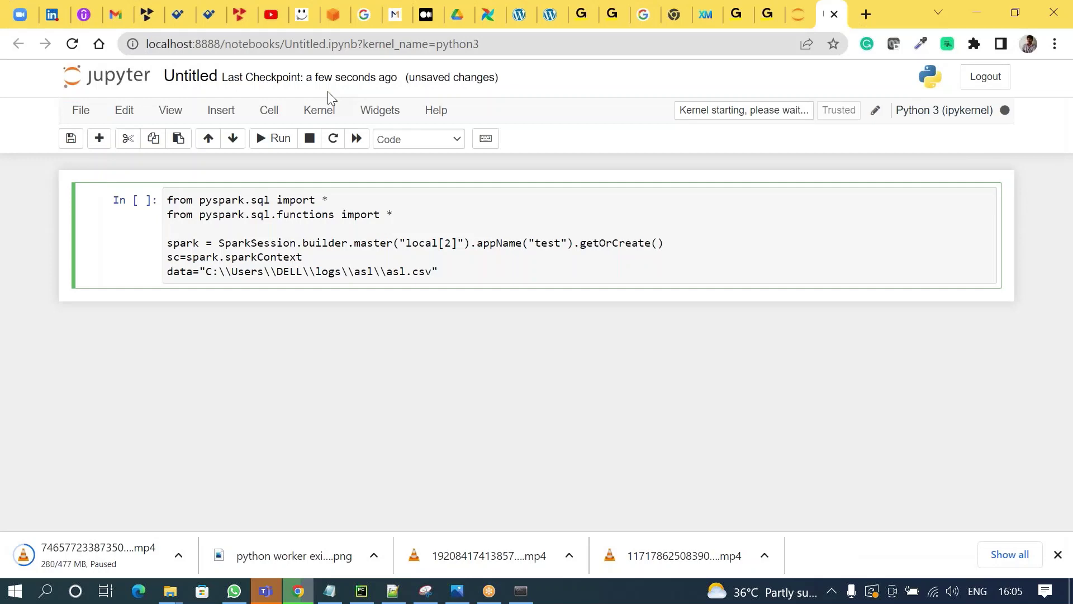
pyautogui.press('Return')
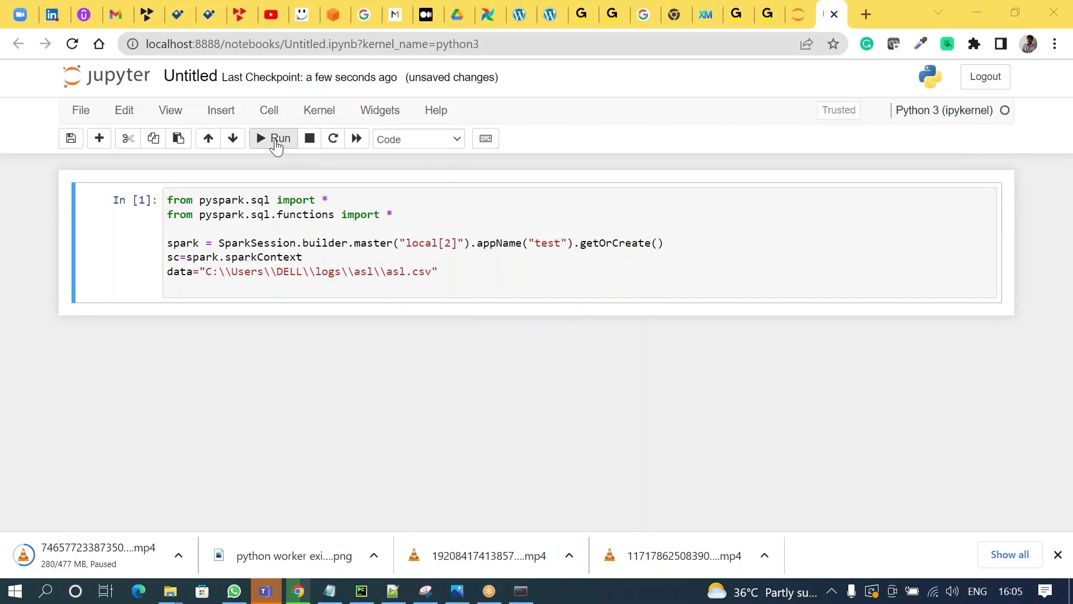
pyautogui.click(449, 282)
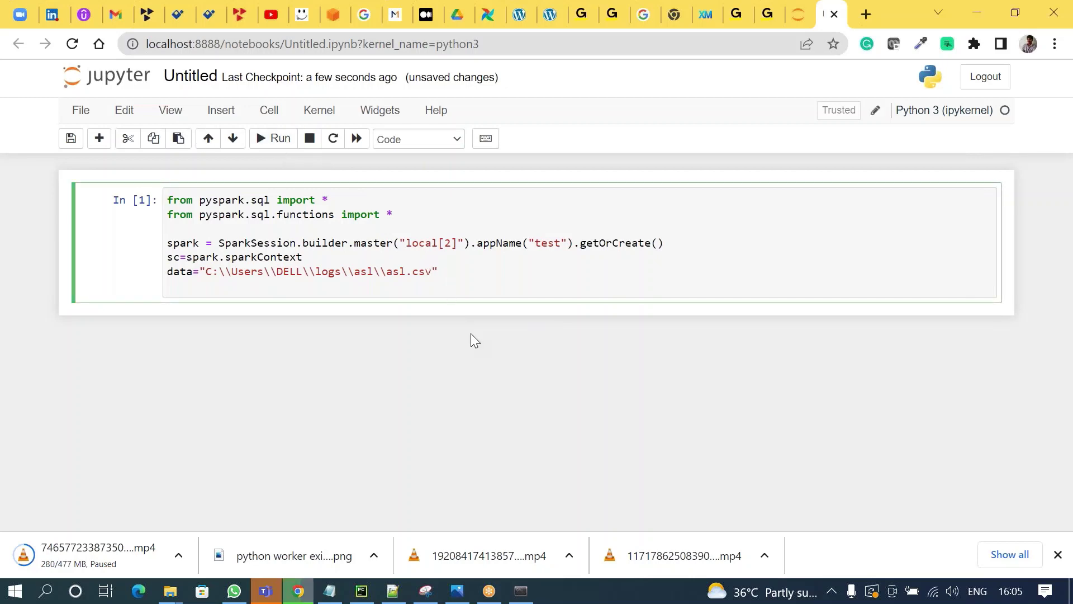
pyautogui.click(279, 146)
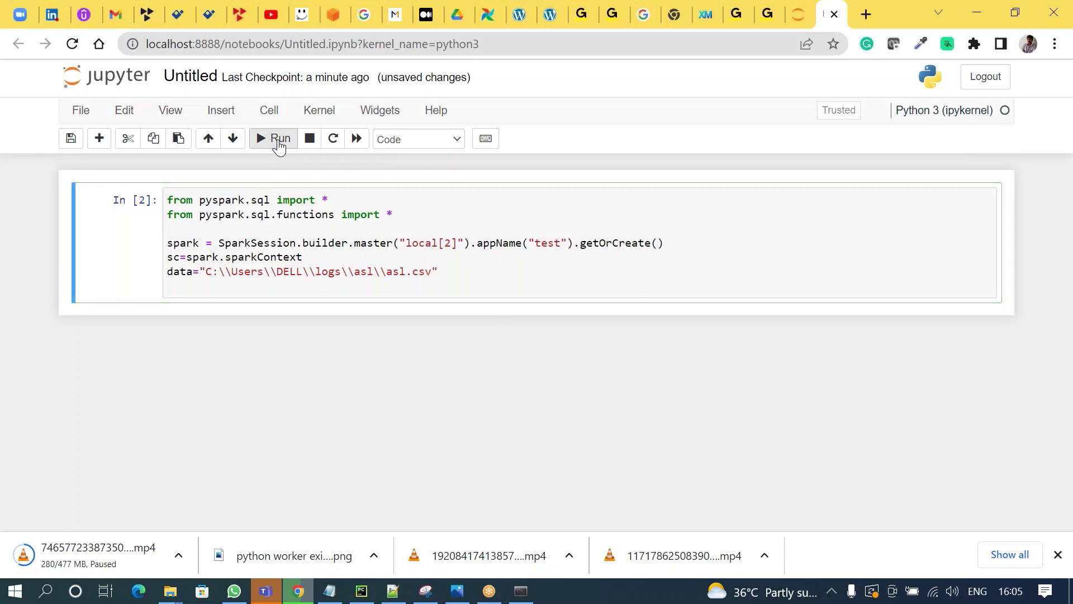
pyautogui.click(279, 145)
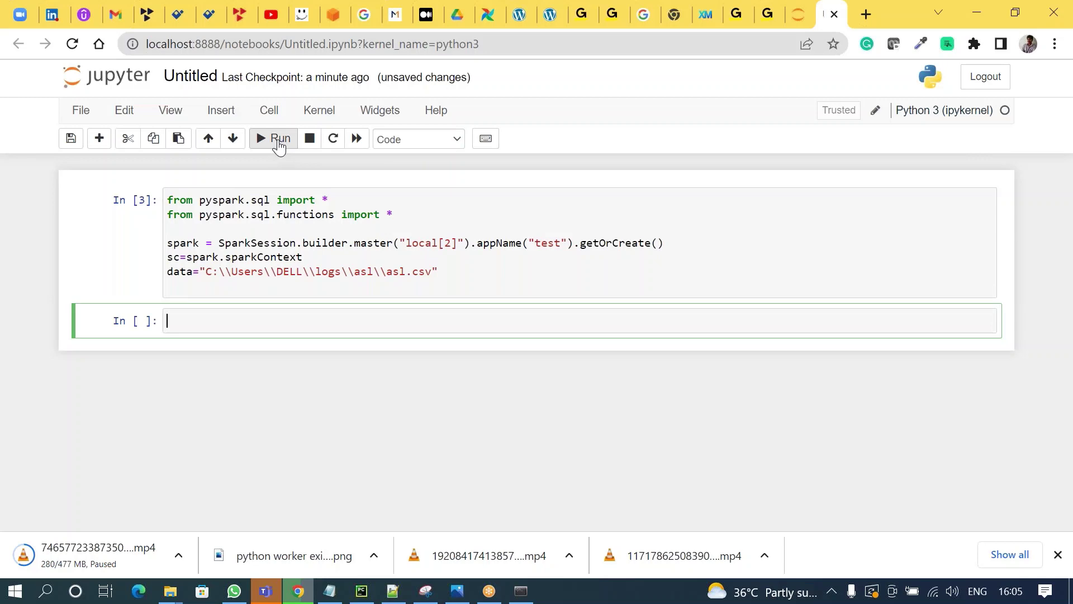
pyautogui.write('df=sp')
pyautogui.write('a')
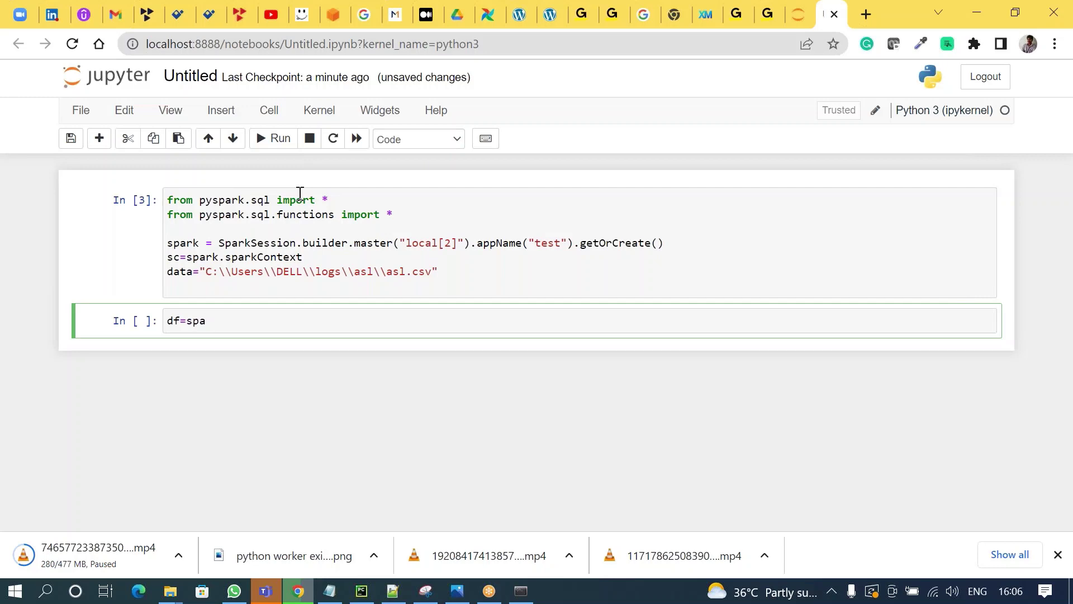
# Step: Paste the spark.read header CSV and df.show() lines into the second cell, uncommenting df.show()
pyautogui.hotkey('alt', 'Tab')
pyautogui.scroll(-1, 460, 235)
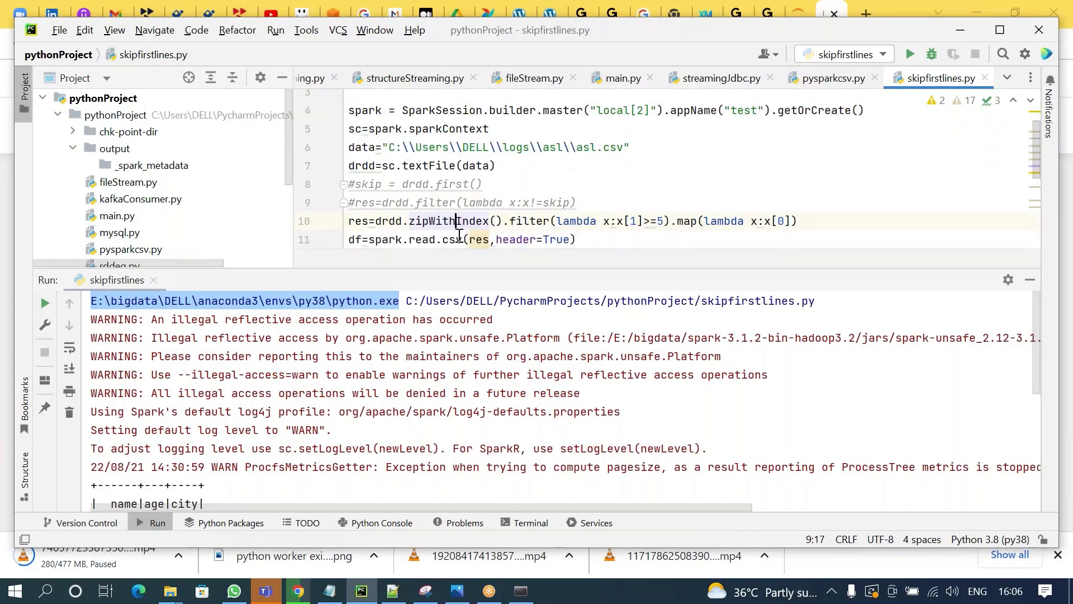
pyautogui.scroll(-2, 460, 236)
pyautogui.press('Up')
pyautogui.press('Up')
pyautogui.press('Down')
pyautogui.press('Home')
pyautogui.press('Right')
pyautogui.hotkey('shift', 'Down')
pyautogui.hotkey('shift', 'End')
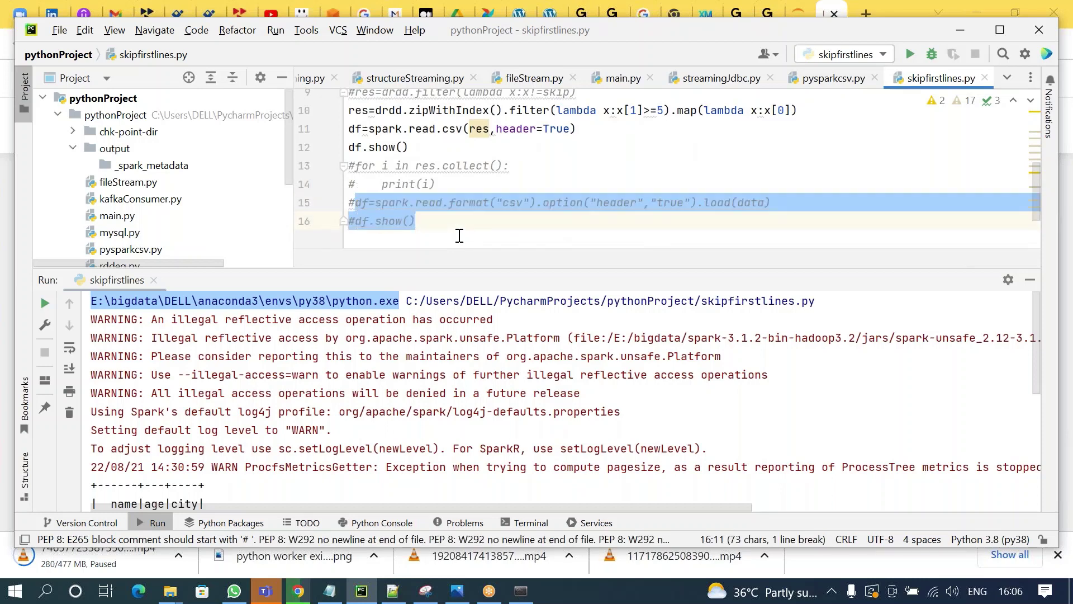
pyautogui.hotkey('alt', 'Tab')
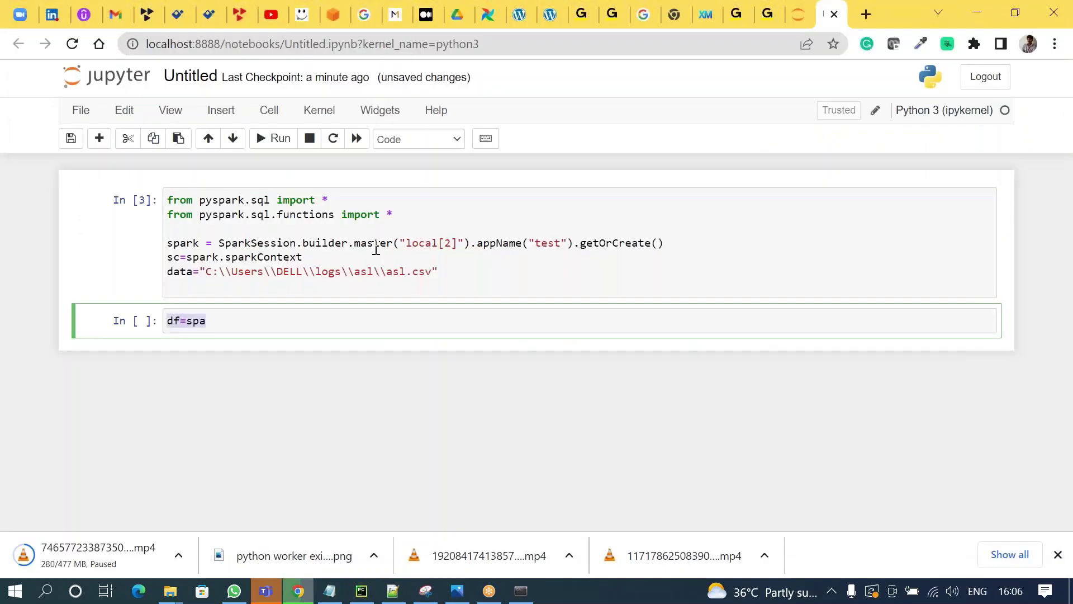
pyautogui.write('df=spark.read.format("csv").option("header","true").load(data) #df.show()')
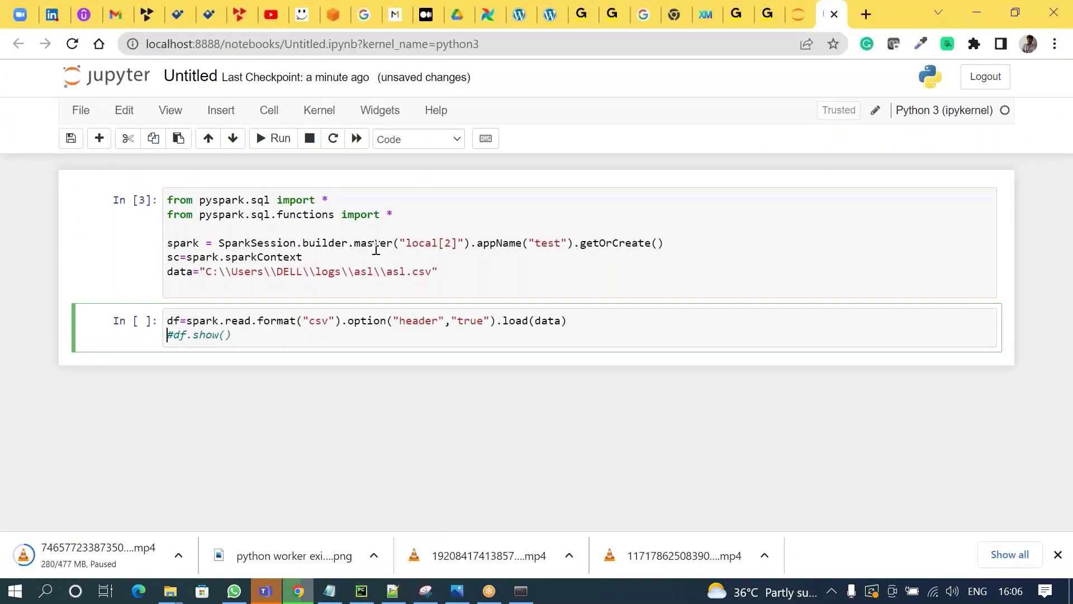
pyautogui.press('Delete')
pyautogui.click(333, 273)
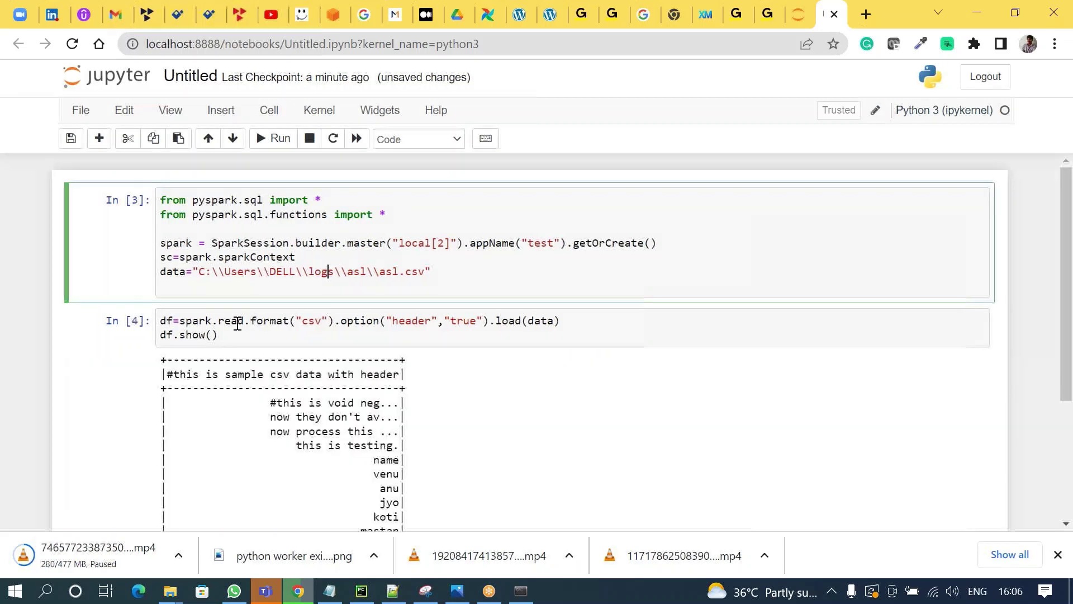
# Step: Delete asl.csv's five comment lines, leaving the name,age,city header first, and save
pyautogui.click(391, 592)
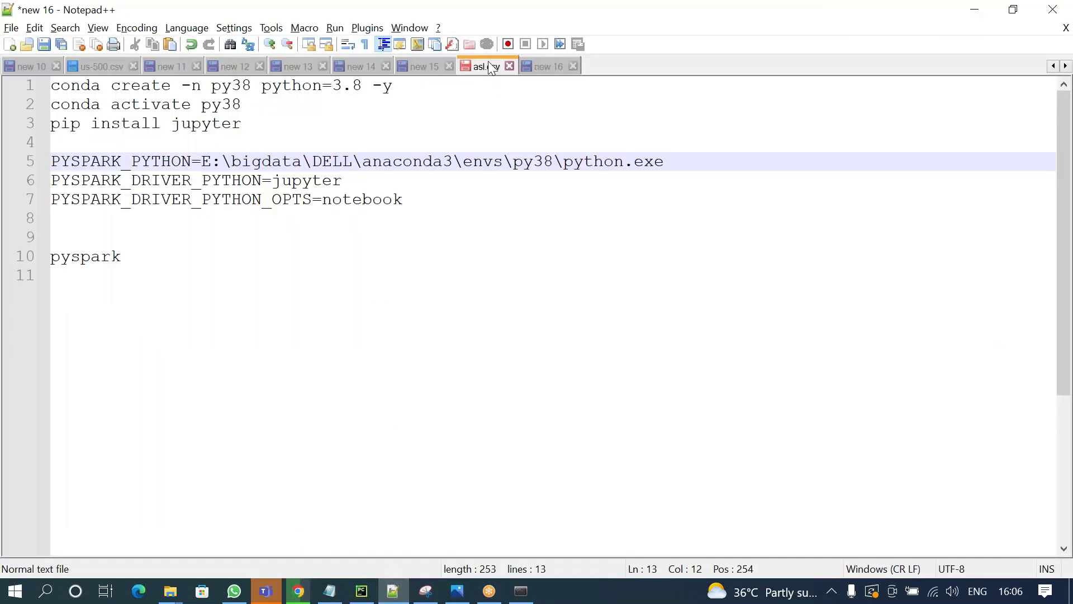
pyautogui.click(213, 163)
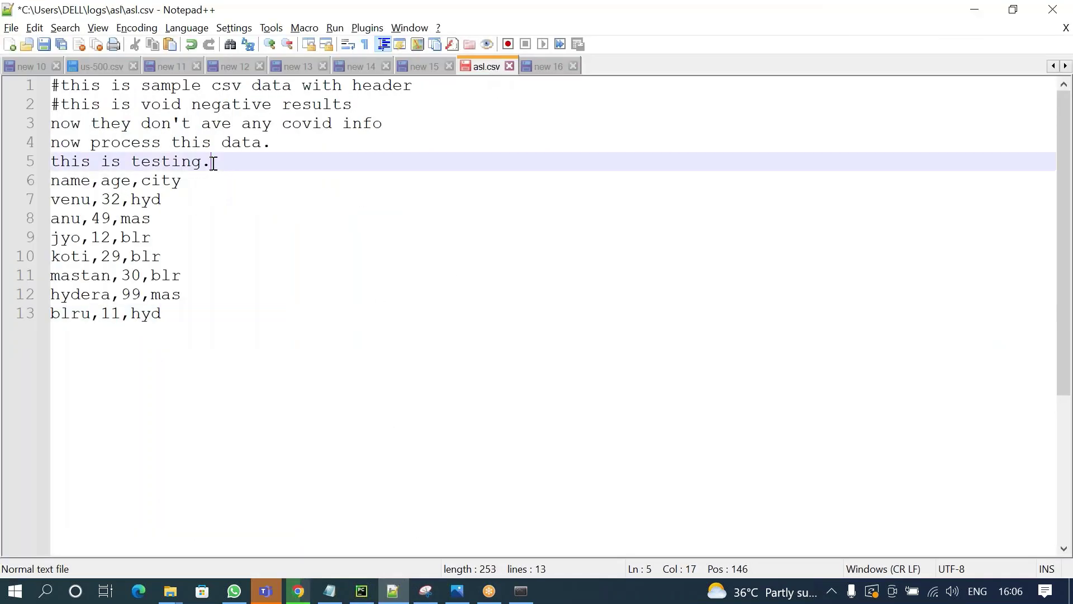
pyautogui.hotkey('shift', 'Up')
pyautogui.hotkey('shift', 'Up')
pyautogui.hotkey('shift', 'Up')
pyautogui.hotkey('shift', 'Up')
pyautogui.hotkey('shift', 'Home')
pyautogui.press('Delete')
pyautogui.press('Delete')
pyautogui.hotkey('ctrl', 's')
pyautogui.hotkey('alt', 'Tab')
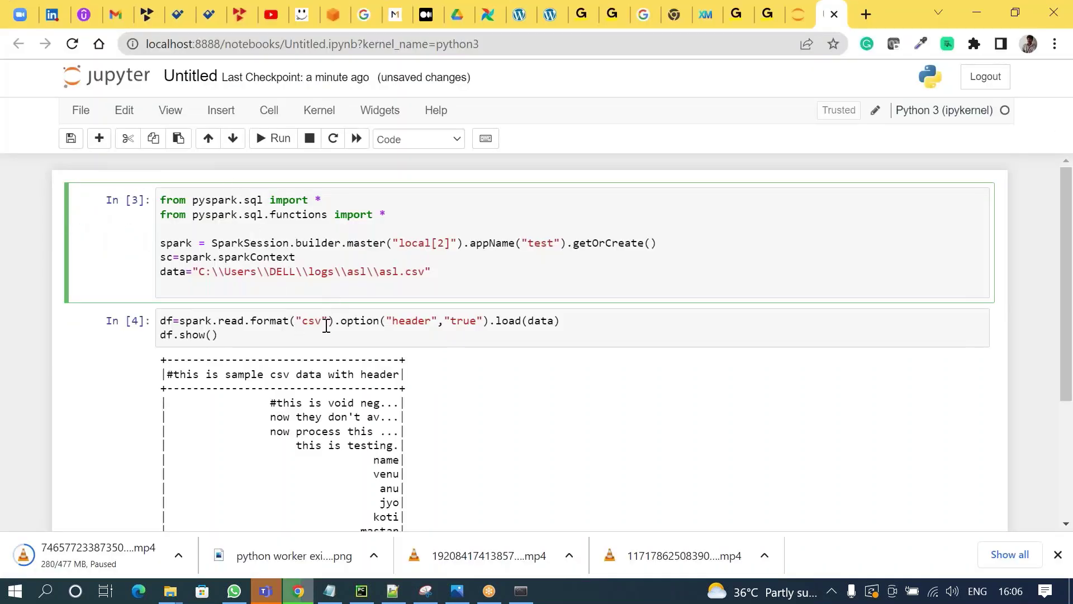
# Step: Rerun the setup cell and the CSV read-and-show cell to display the clean table
pyautogui.click(327, 323)
pyautogui.click(328, 278)
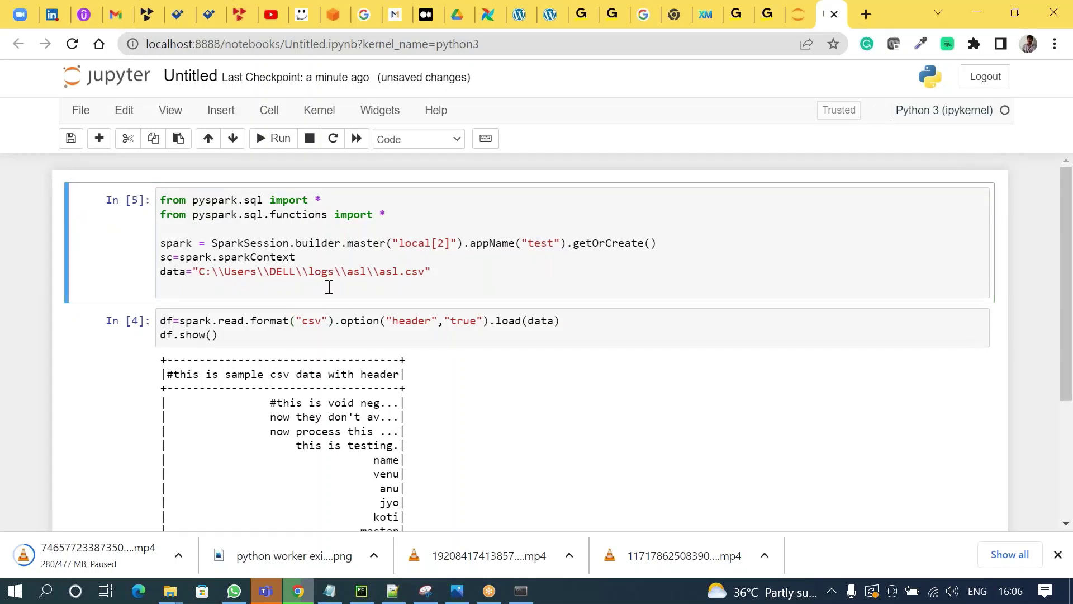
pyautogui.hotkey('shift', 'Return')
pyautogui.click(322, 325)
pyautogui.hotkey('ctrl', 'Return')
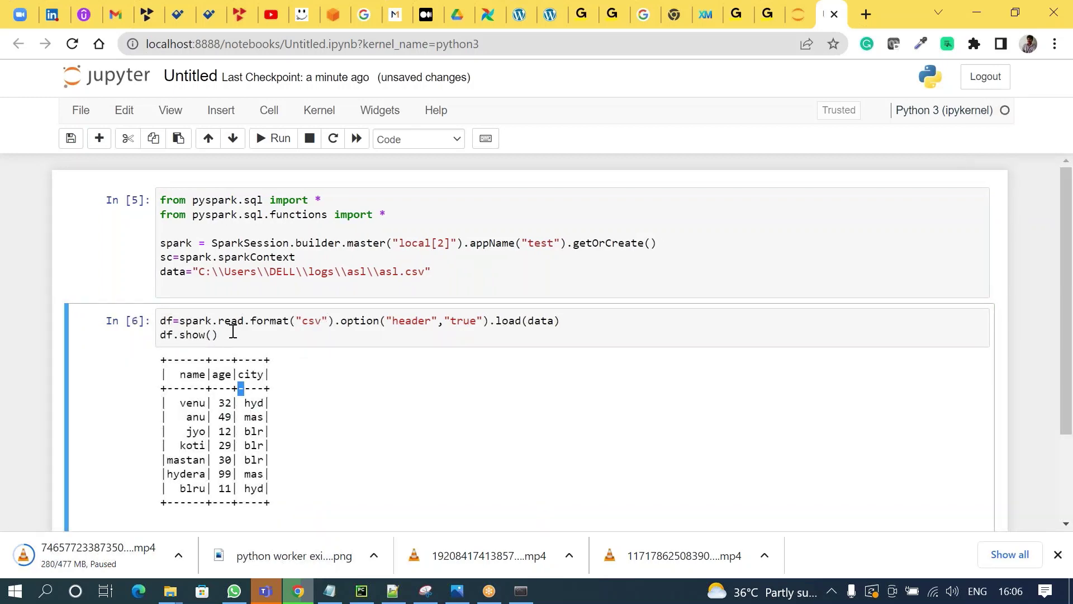
# Step: Insert import findspark and findspark.init() at the top of the setup cell
pyautogui.click(270, 292)
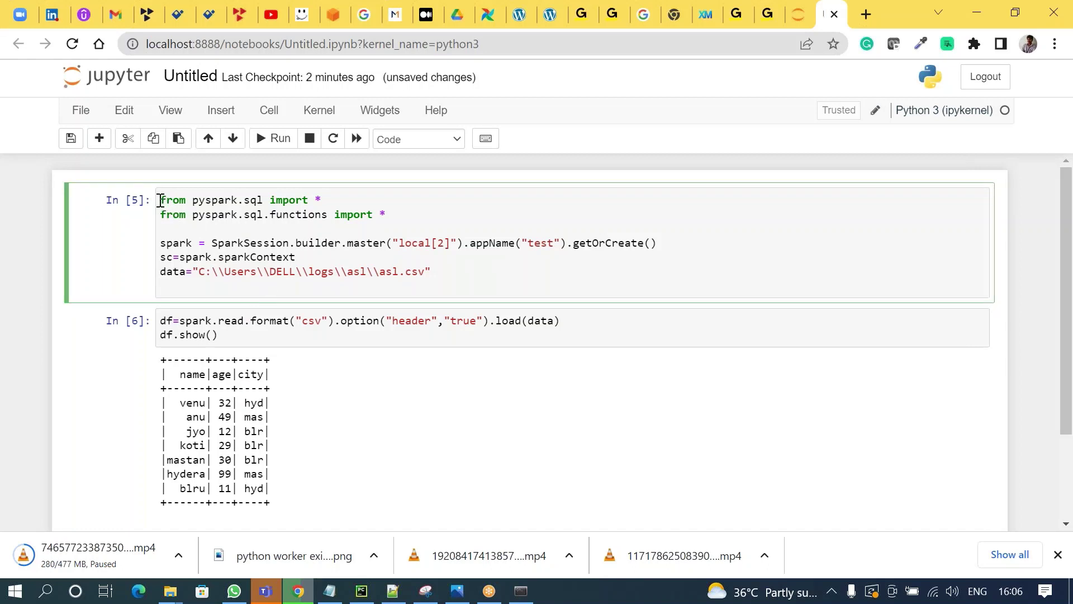
pyautogui.moveTo(159, 200); pyautogui.dragTo(277, 290)
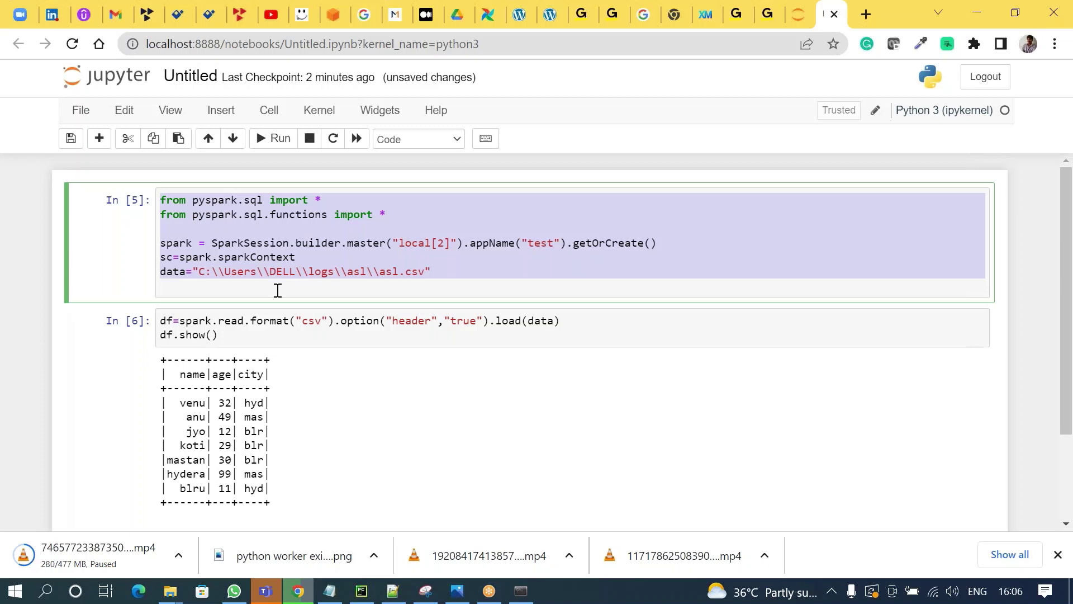
pyautogui.click(187, 232)
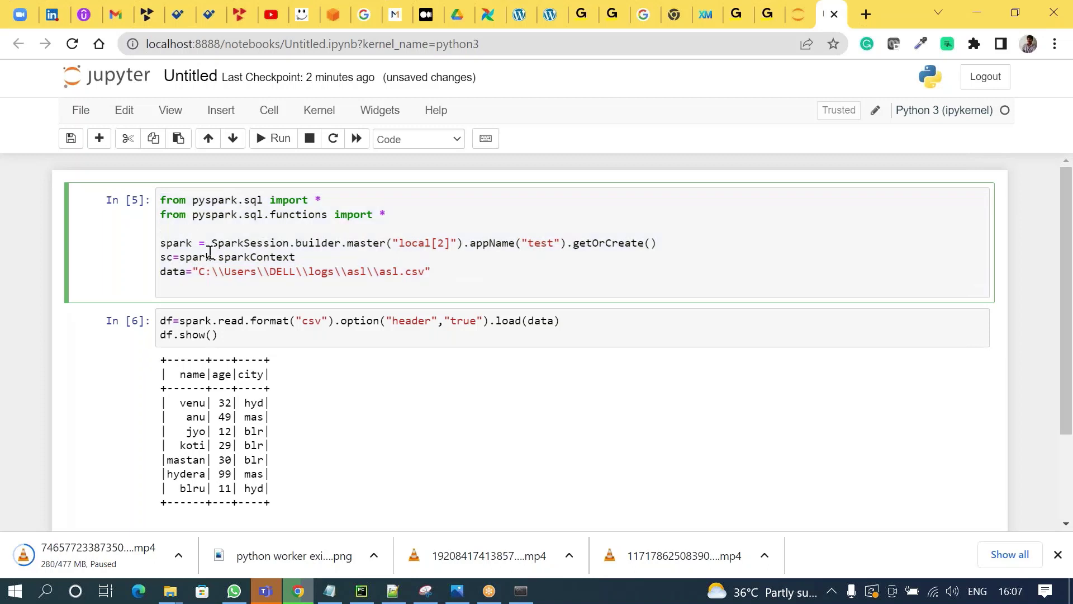
pyautogui.click(254, 286)
pyautogui.click(224, 230)
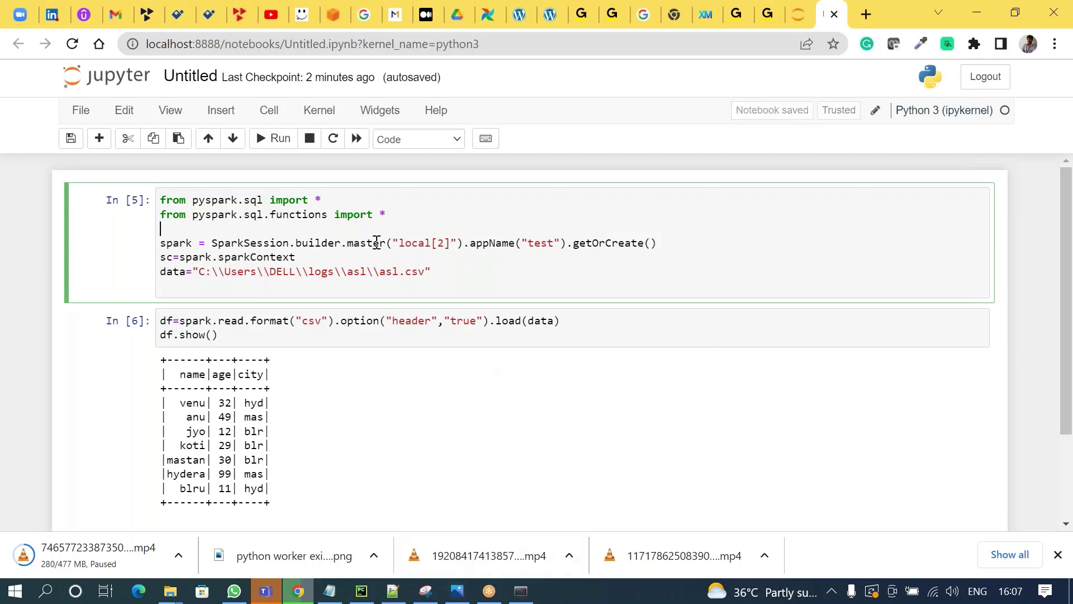
pyautogui.press('Up')
pyautogui.press('Up')
pyautogui.press('Return')
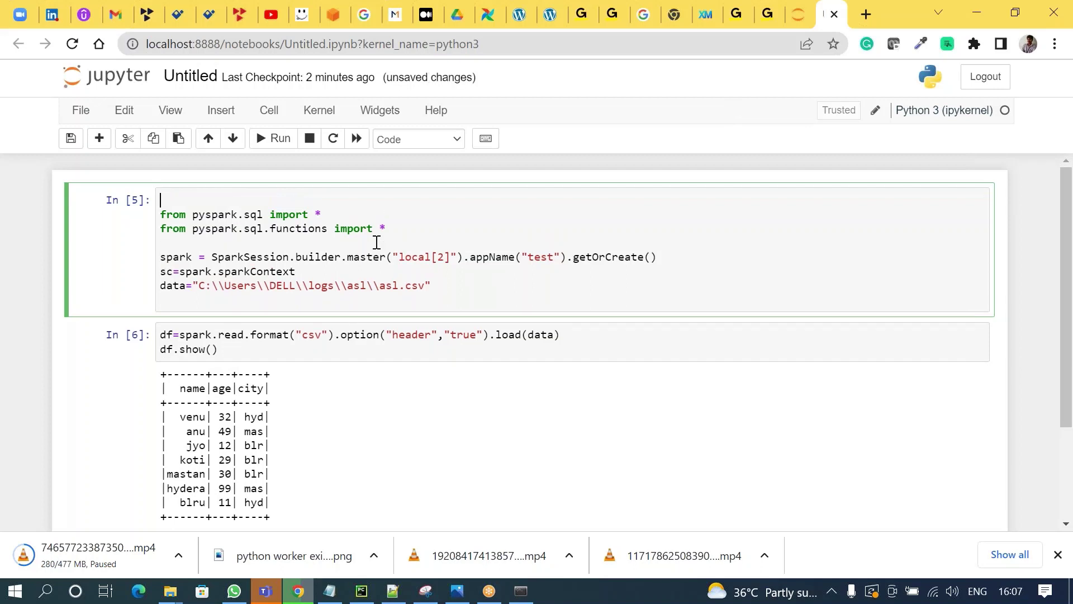
pyautogui.write('ind')
pyautogui.press('BackSpace')
pyautogui.press('BackSpace')
pyautogui.press('BackSpace')
pyautogui.press('BackSpace')
pyautogui.write('import findspark()')
pyautogui.press('BackSpace')
pyautogui.press('BackSpace')
pyautogui.press('Return')
pyautogui.write('findspark.init()')
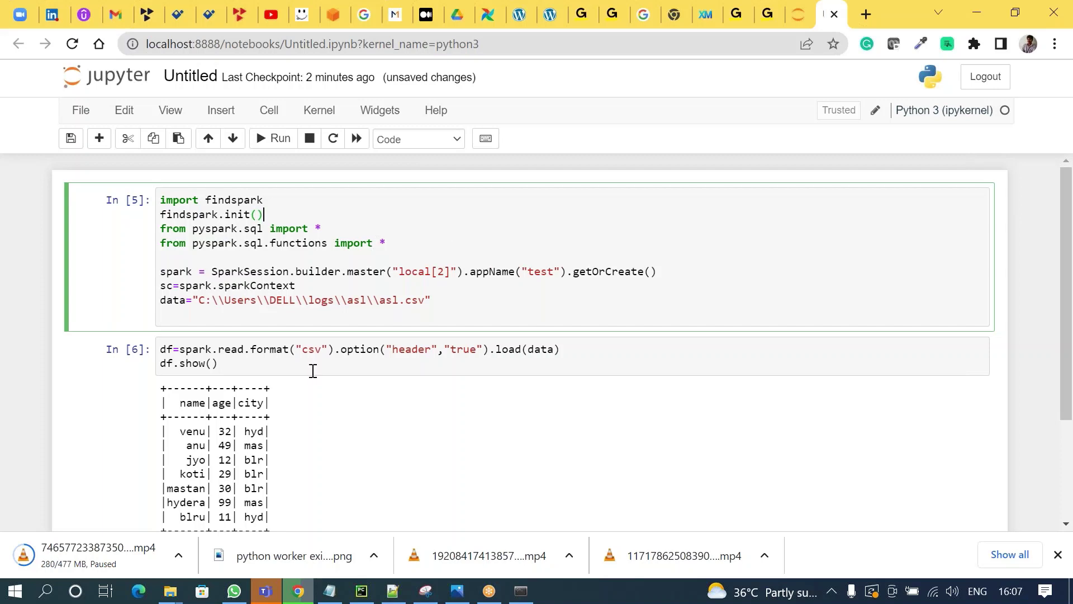
# Step: Add a 'pip install findspark' line beneath 'pip install jupyter' in the setup notes
pyautogui.click(523, 592)
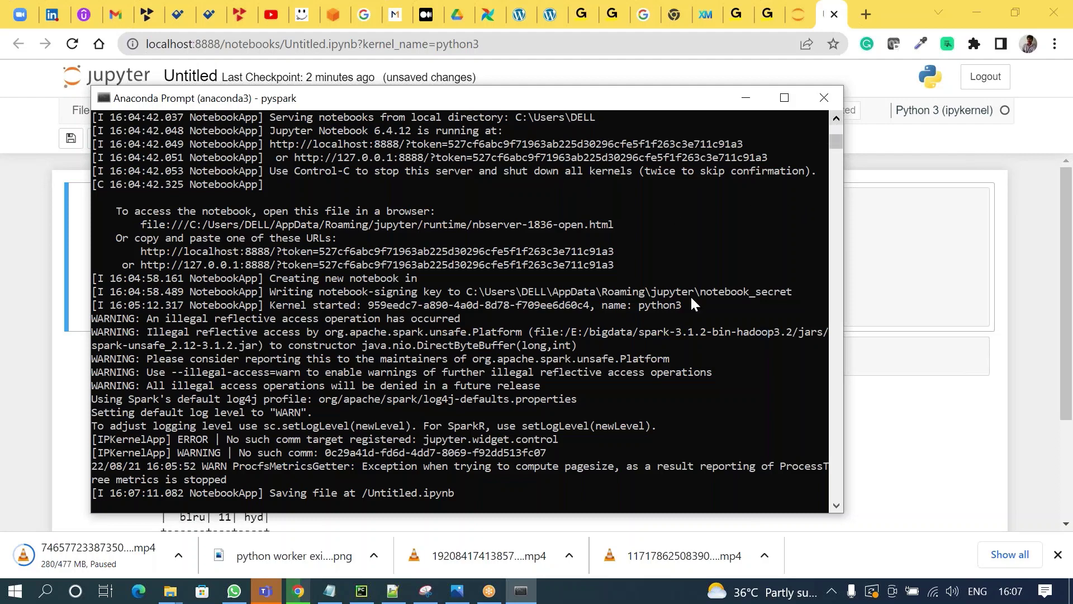
pyautogui.click(391, 593)
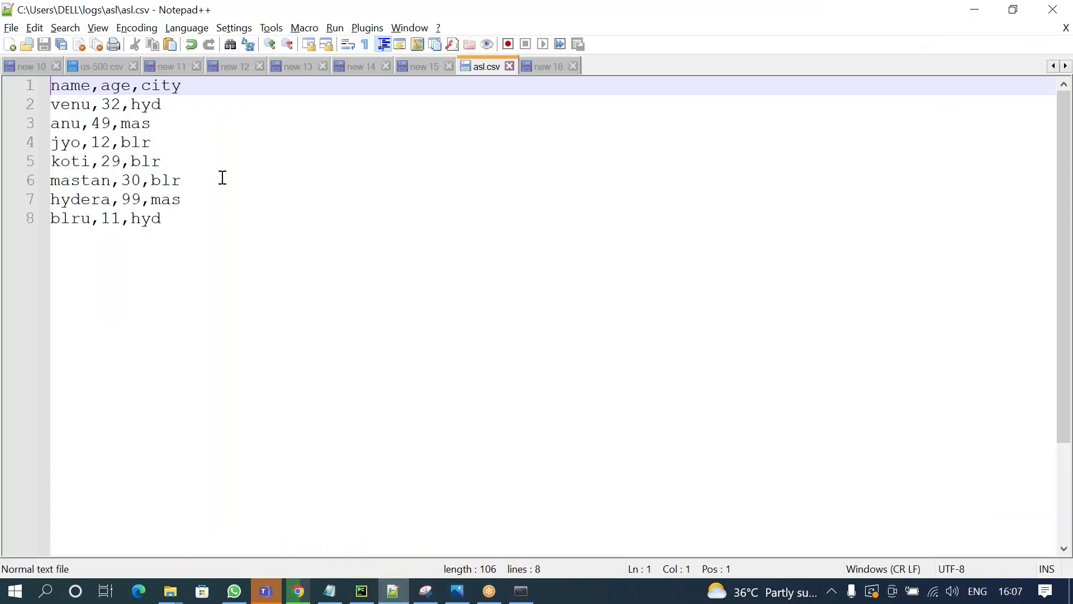
pyautogui.click(547, 66)
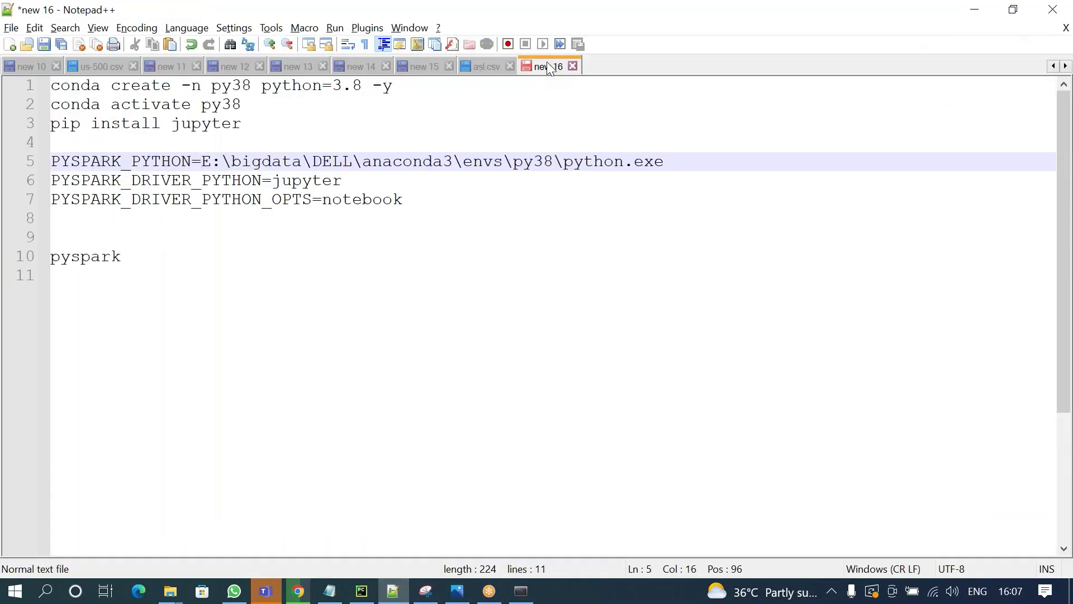
pyautogui.click(306, 112)
pyautogui.press('Down')
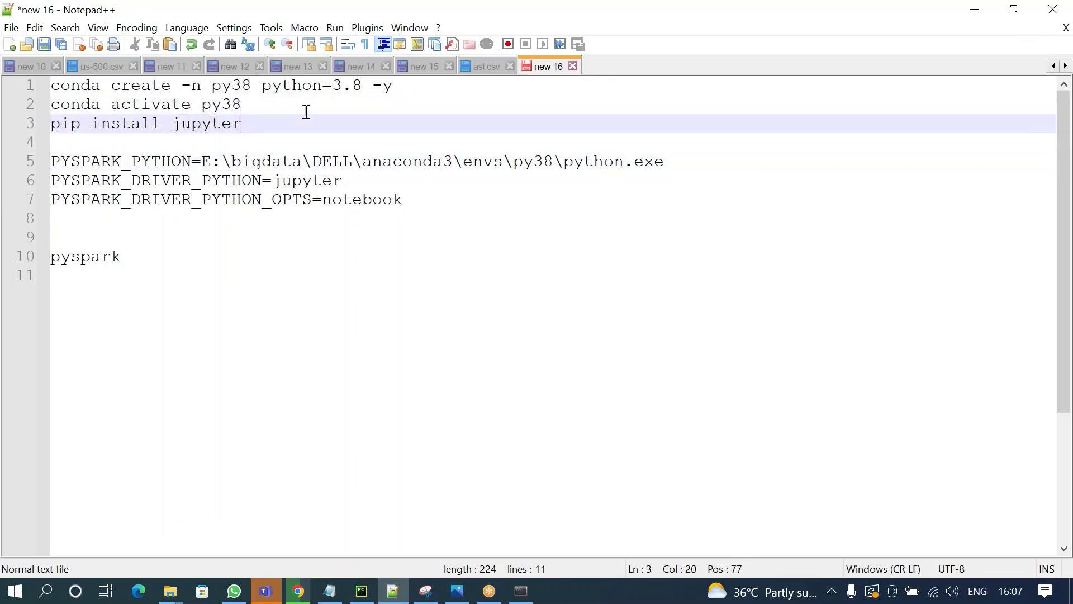
pyautogui.press('Return')
pyautogui.write('pip in')
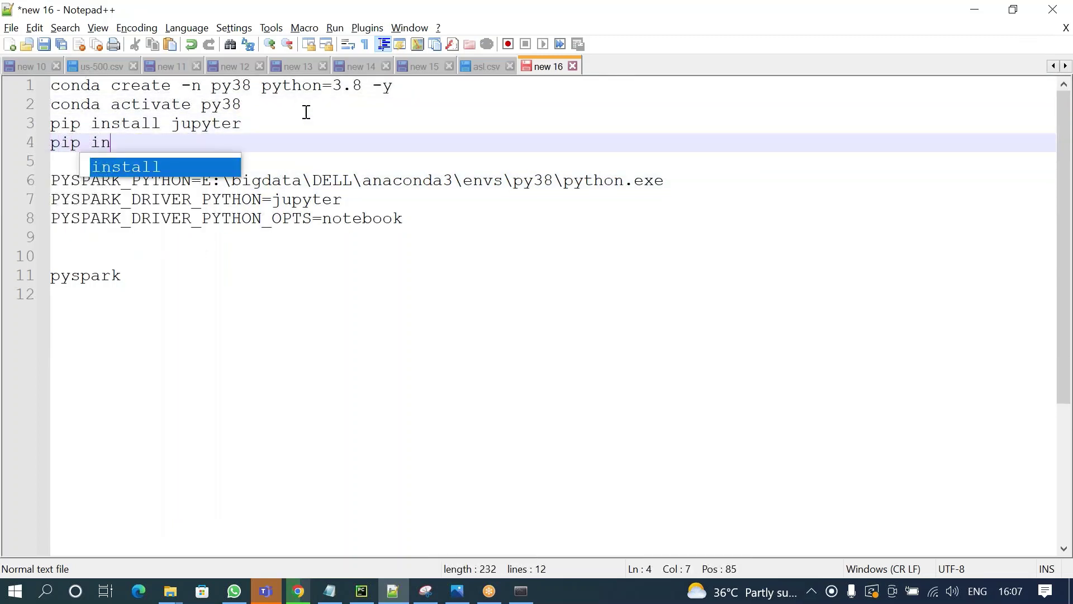
pyautogui.write('stall findspark')
pyautogui.hotkey('alt', 'Tab')
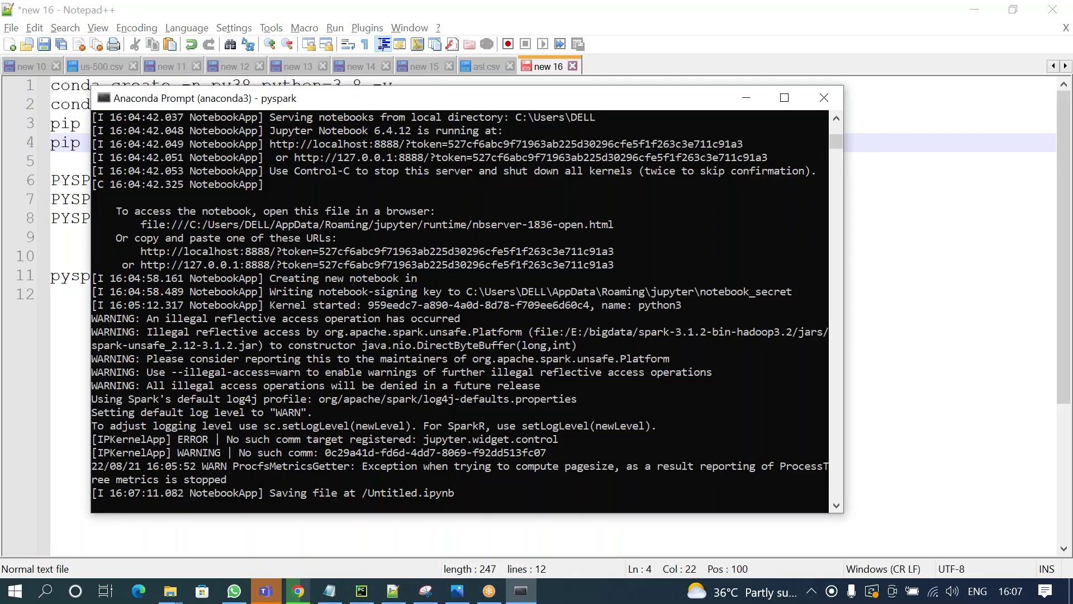
pyautogui.hotkey('alt', 'Tab')
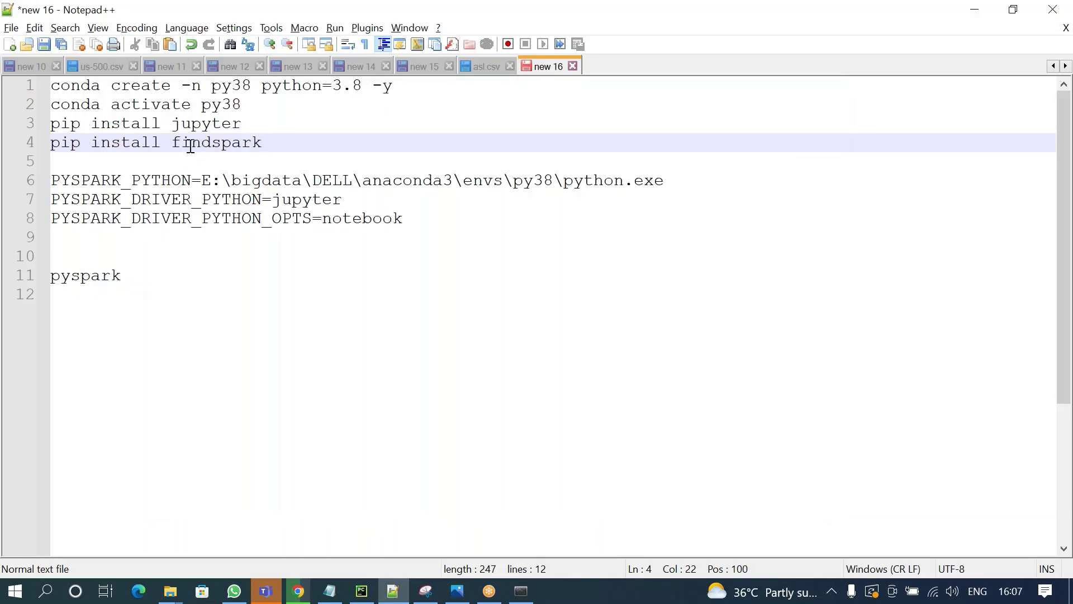
pyautogui.tripleClick(192, 144)
pyautogui.doubleClick(201, 122)
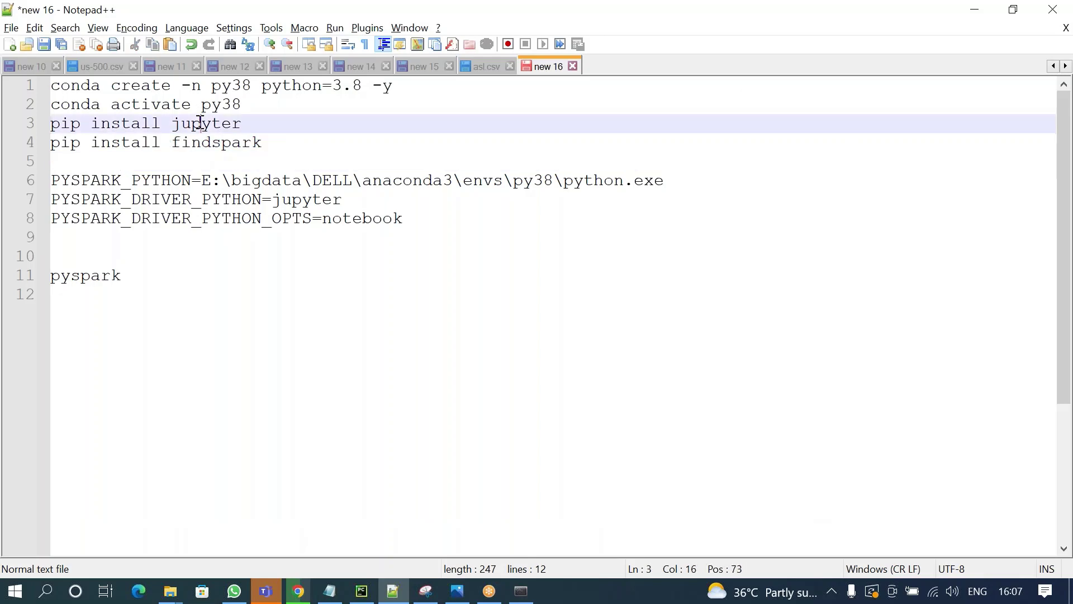
pyautogui.doubleClick(211, 141)
pyautogui.tripleClick(206, 143)
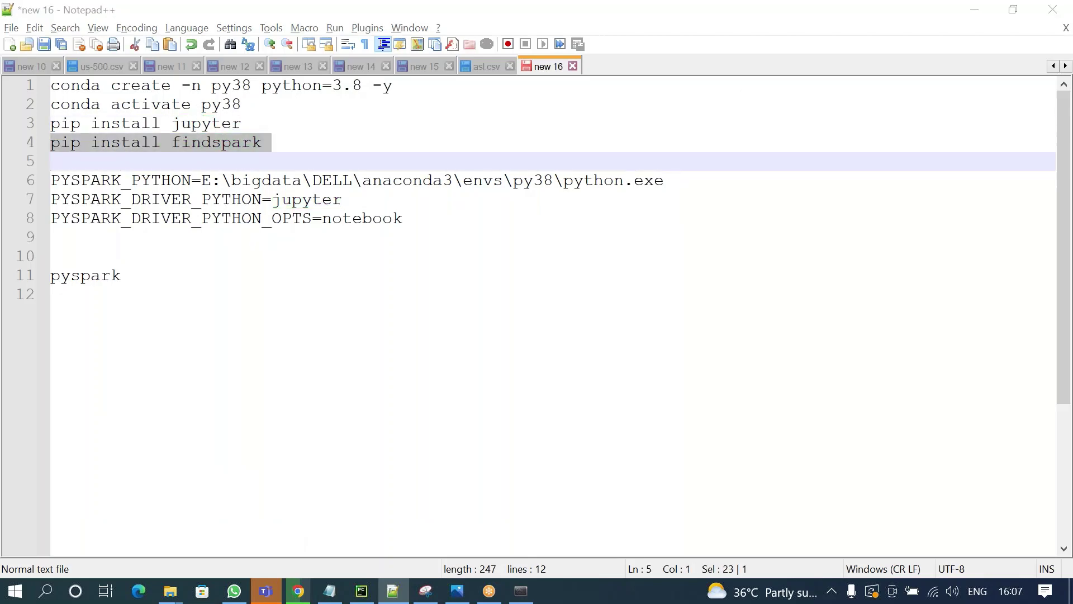
pyautogui.hotkey('alt', 'Tab')
pyautogui.press('Tab')
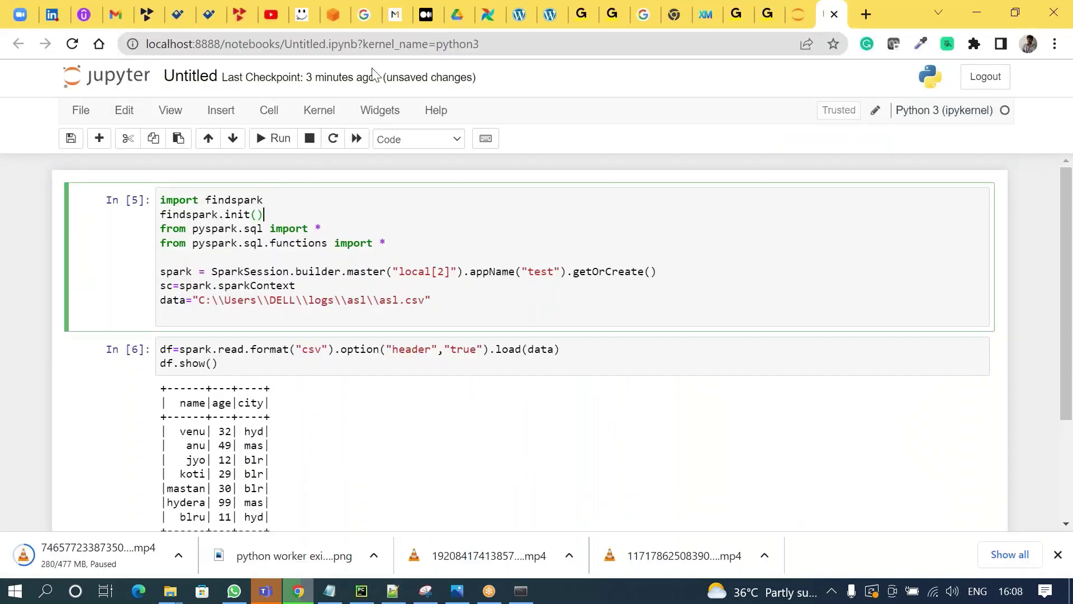